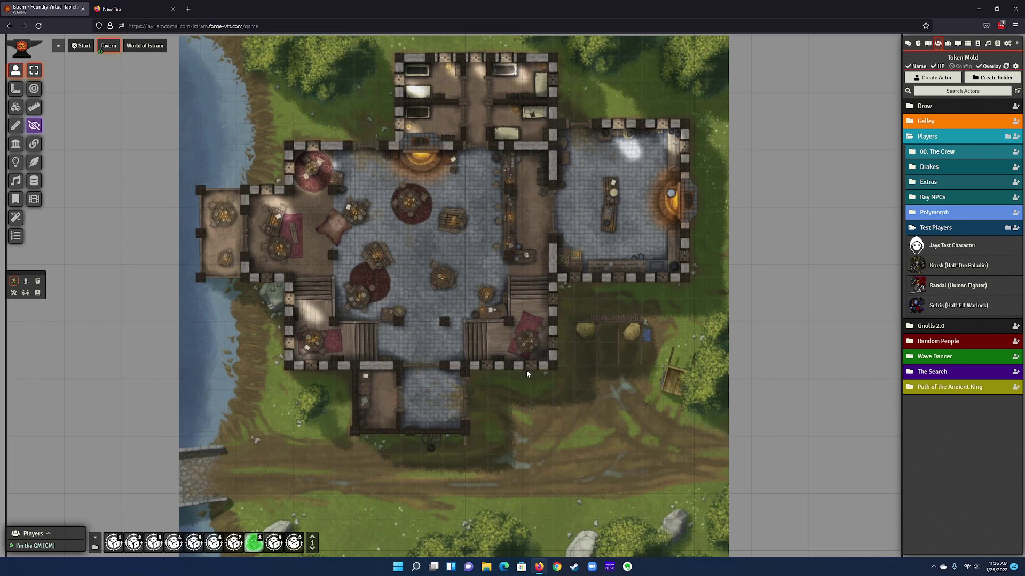
Show the Scenes directory with the WIP folder expanded and bring up the Tavern scene's options.
scroll(526, 371, "up", 3)
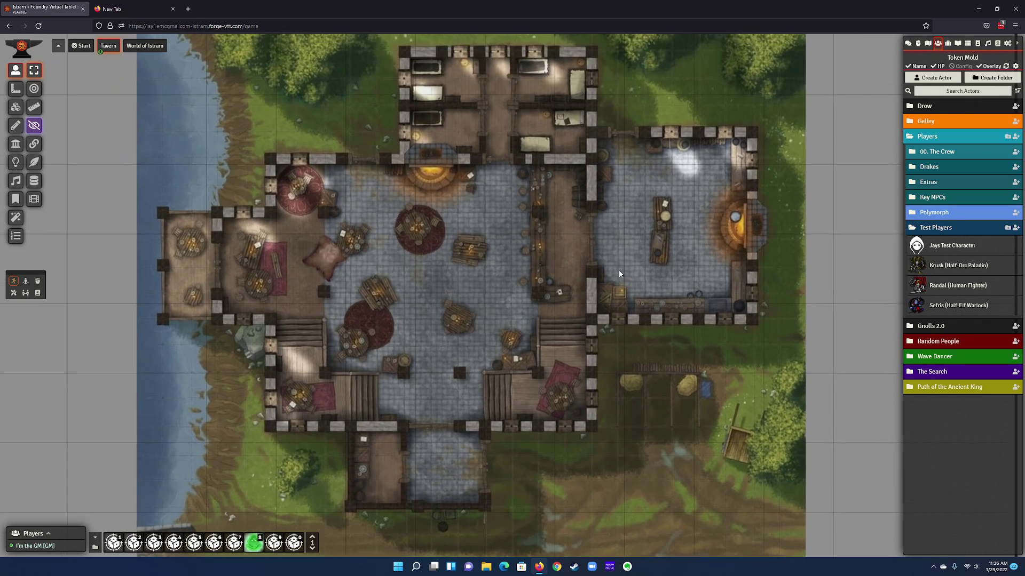
left_click_drag(619, 272, 618, 326)
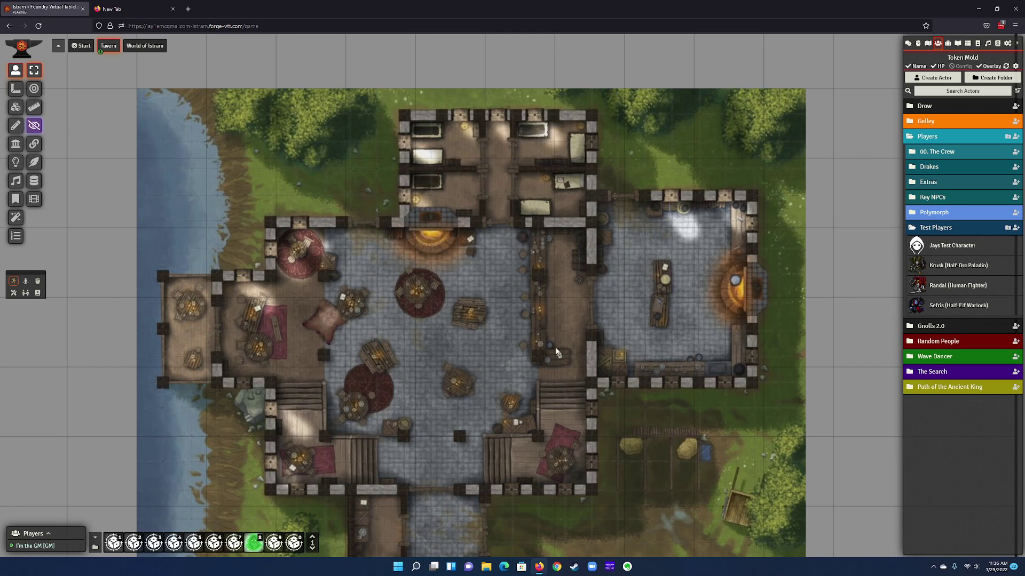
left_click_drag(425, 316, 409, 350)
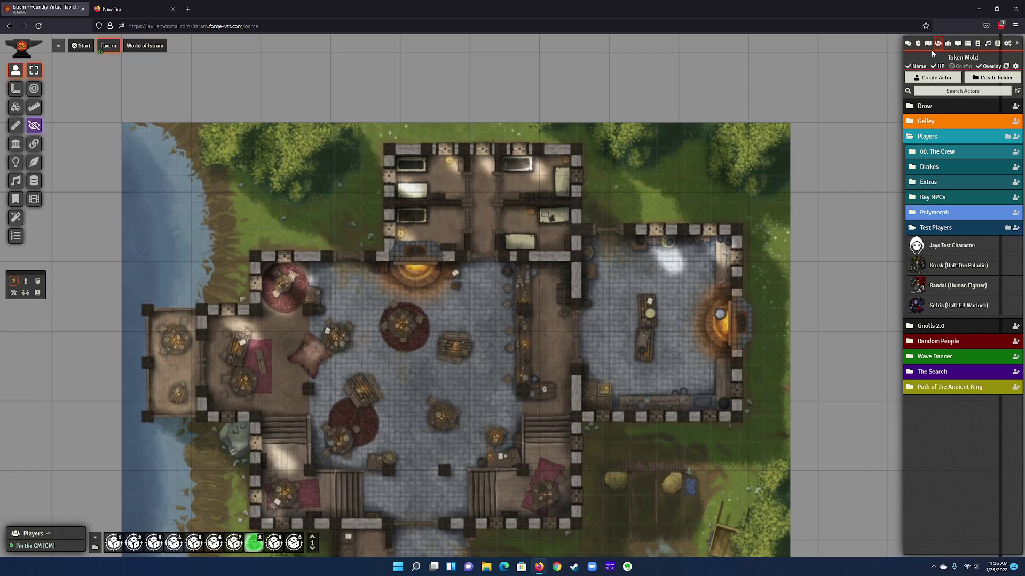
left_click(928, 44)
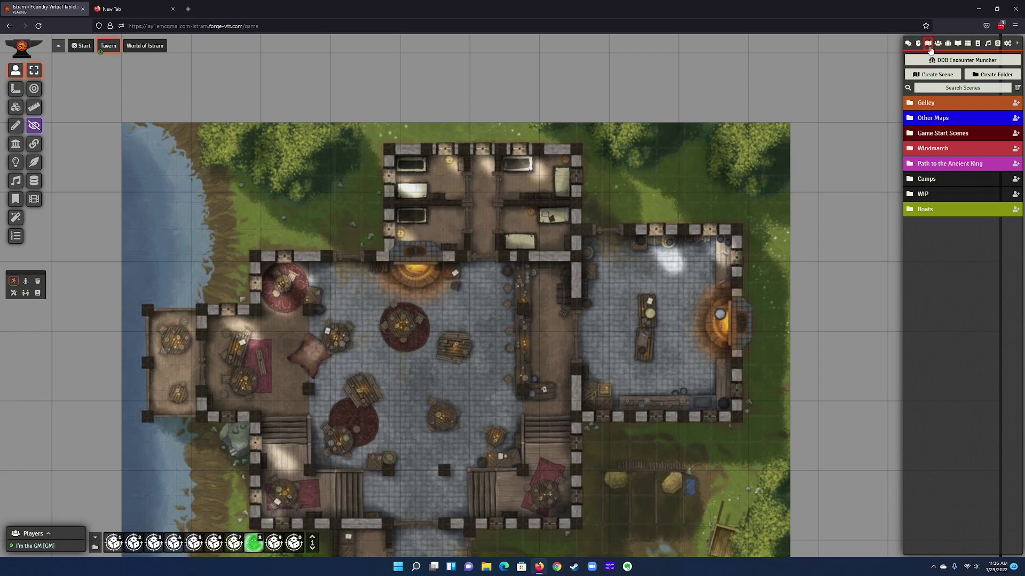
left_click(931, 193)
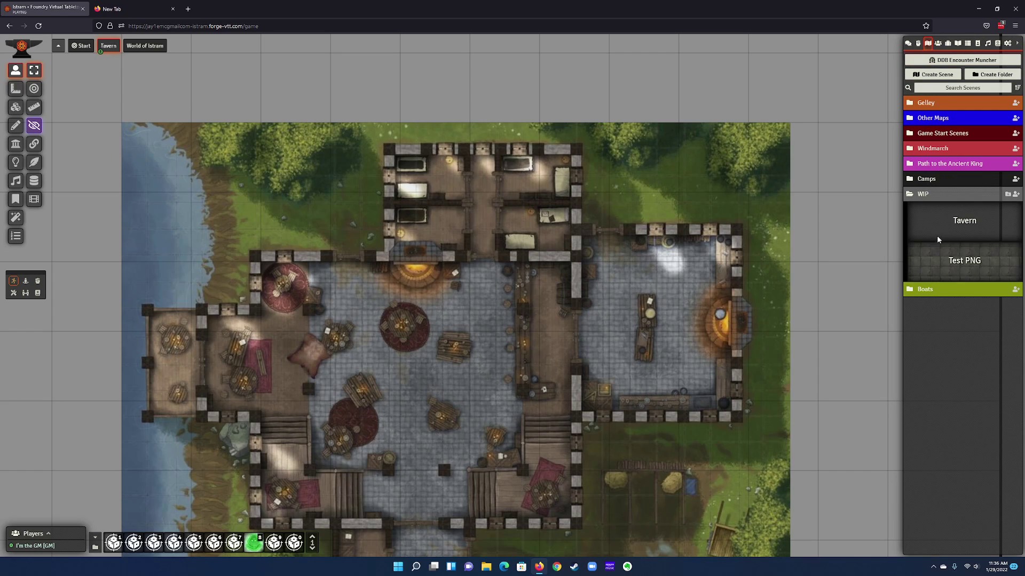
right_click(974, 227)
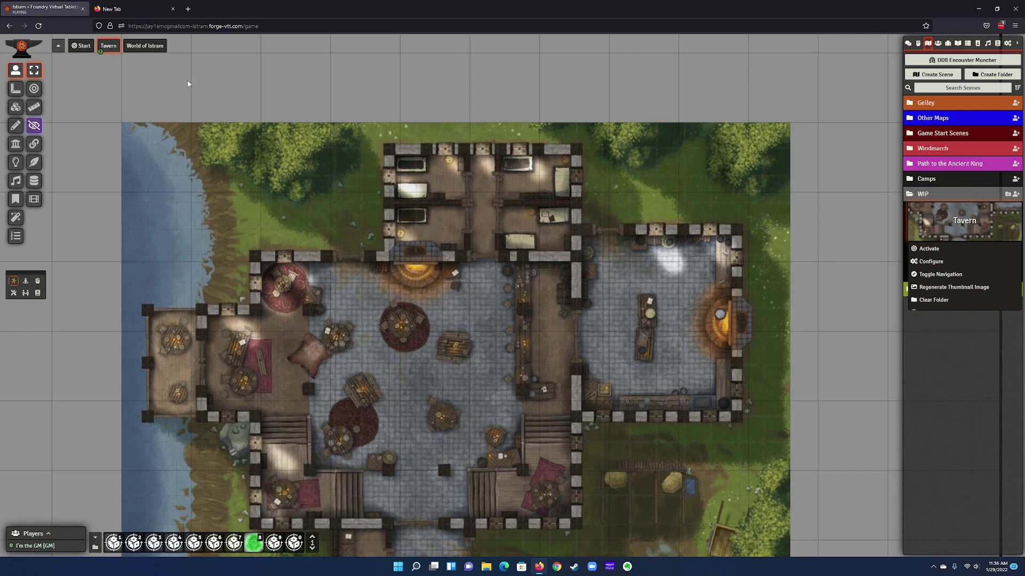
right_click(108, 47)
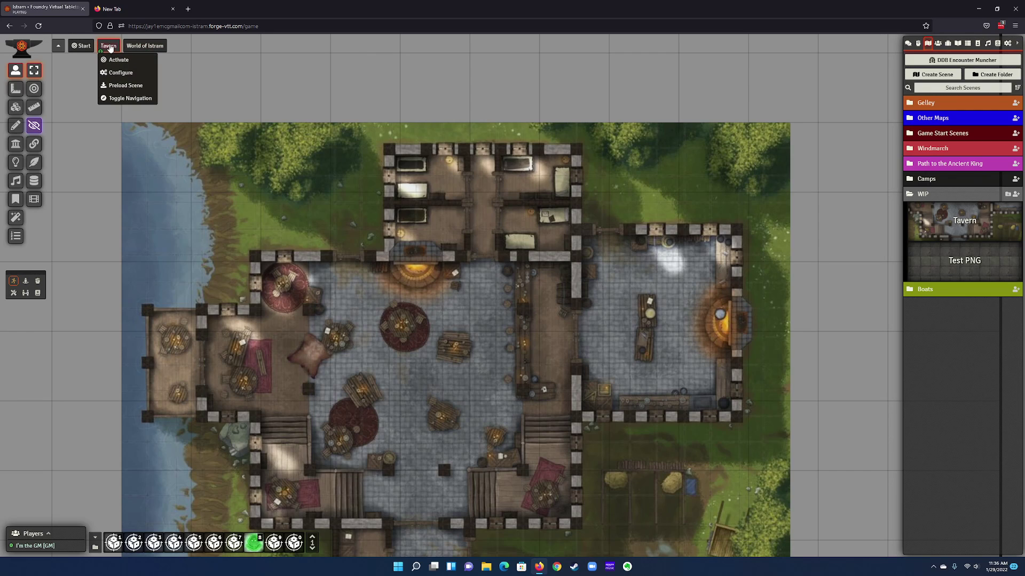
Open the Tavern scene's Basics settings and check the background colour picker, leaving #999999 unchanged.
left_click(115, 73)
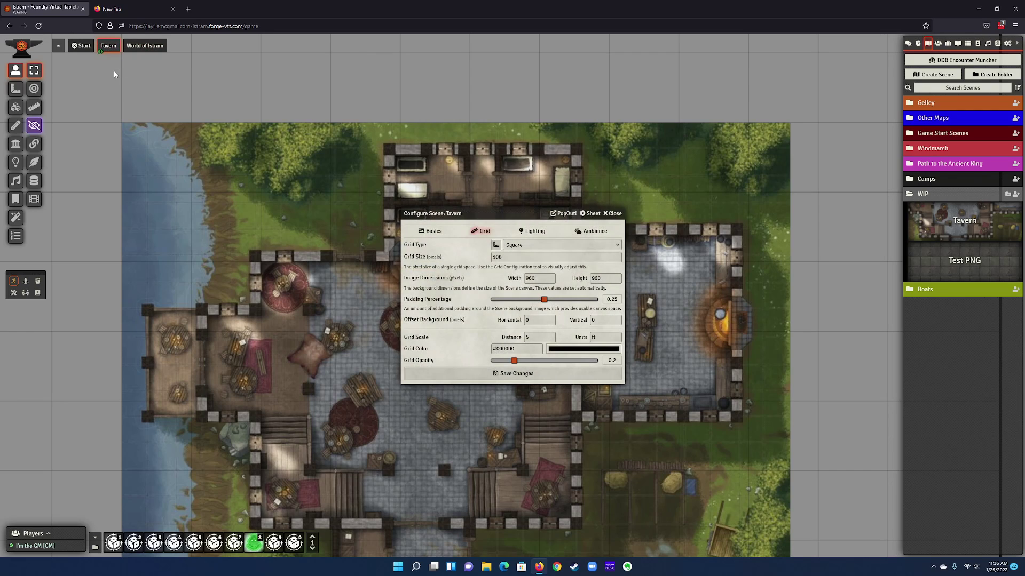
left_click(429, 232)
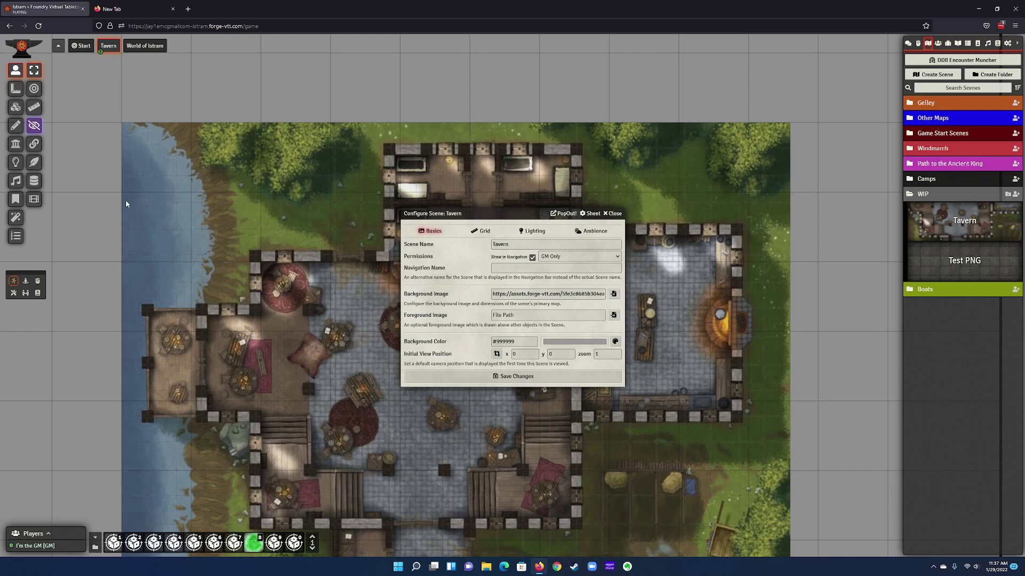
left_click(563, 343)
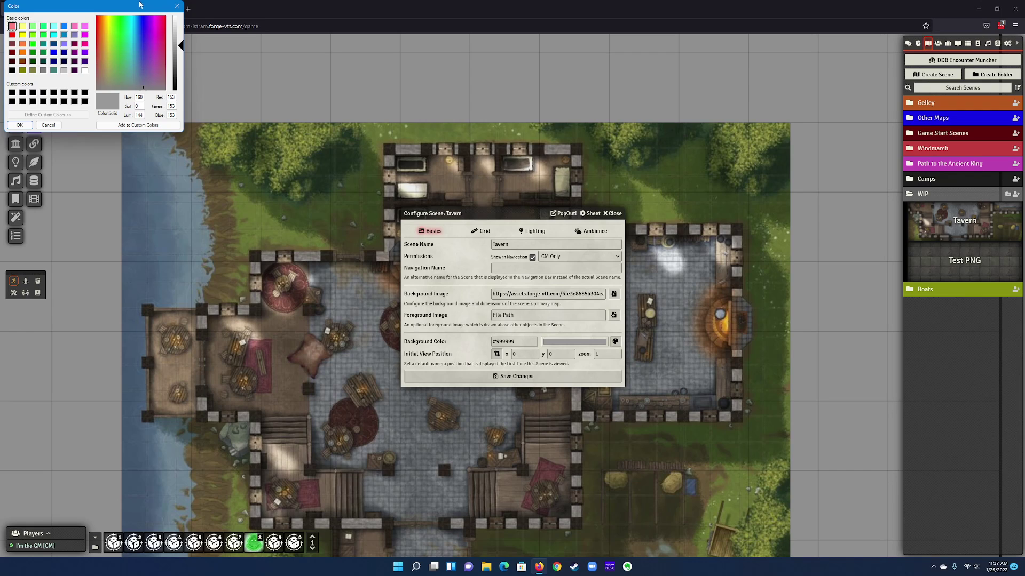
left_click_drag(139, 4, 301, 161)
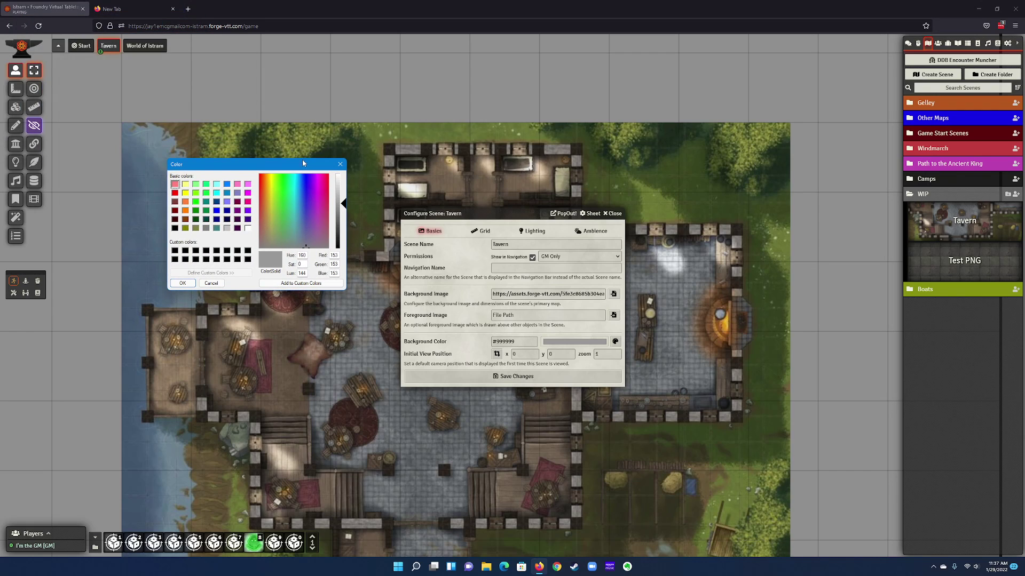
left_click(341, 166)
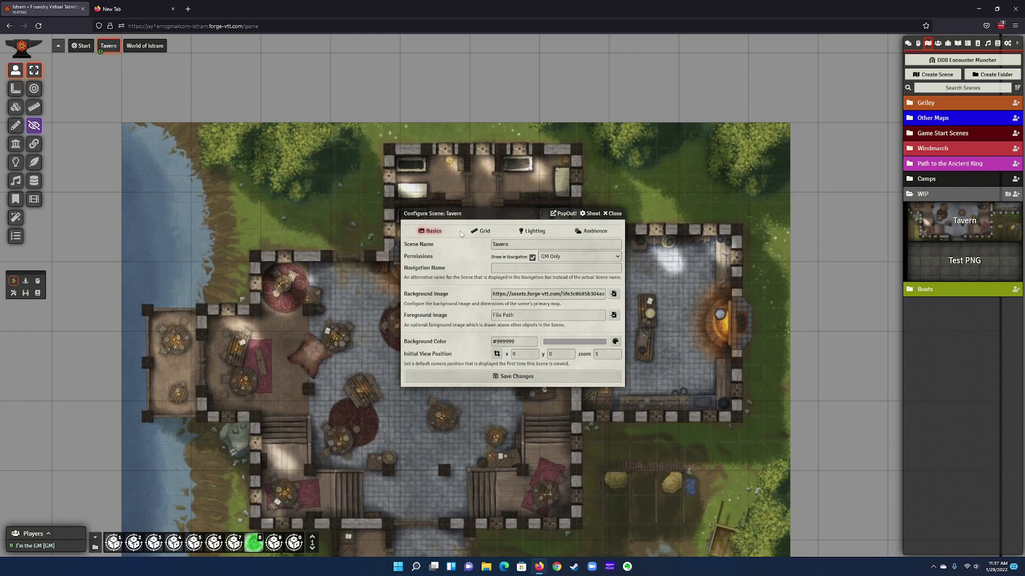
Check the Tavern grid settings, then close the configuration and zoom into the map.
left_click(486, 234)
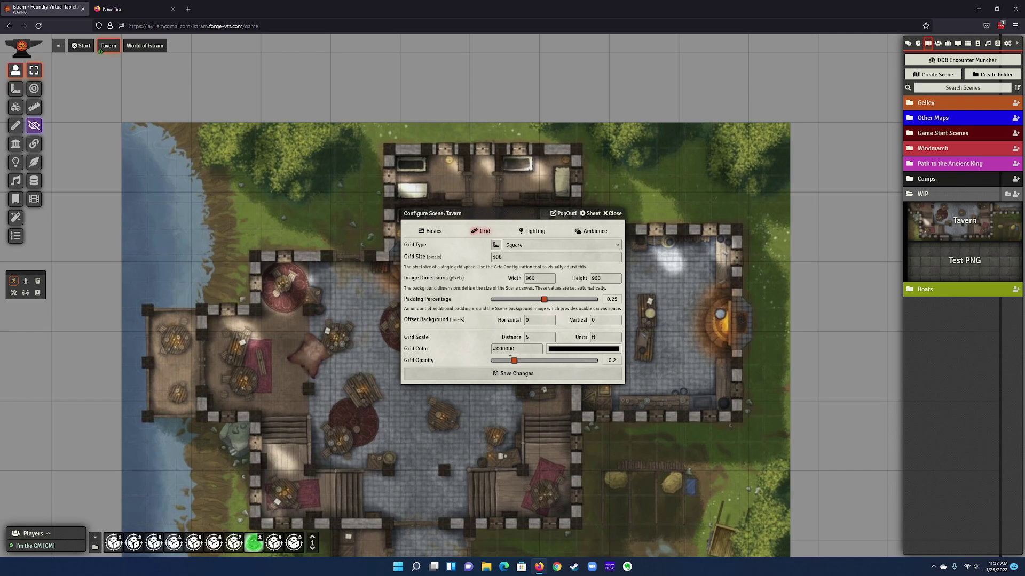
left_click(612, 212)
scroll(382, 329, "up", 5)
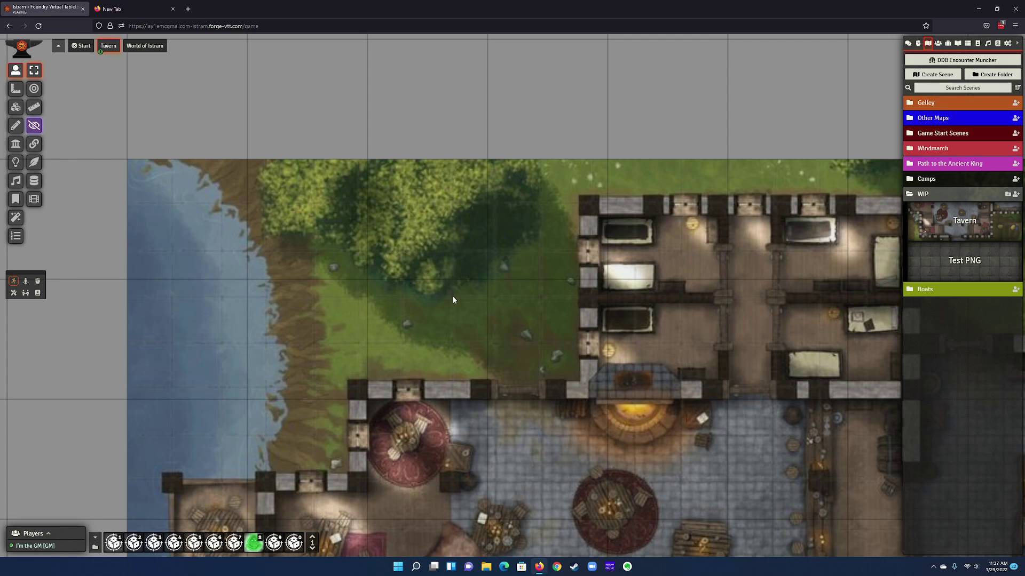
Place Krusk's token from the Actors list below the tavern's east room and select it.
left_click_drag(497, 383, 382, 278)
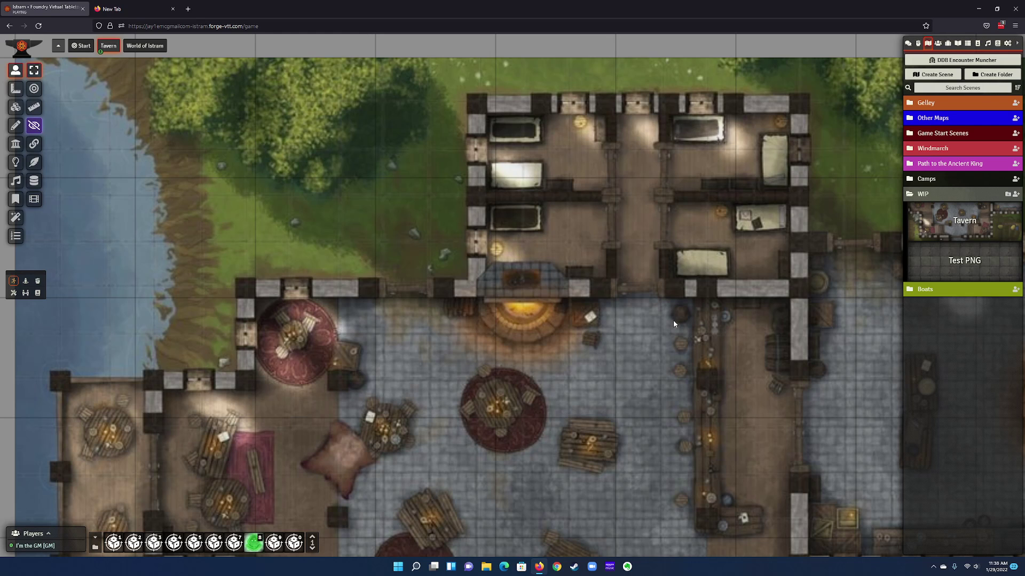
scroll(673, 320, "down", 6)
left_click_drag(692, 347, 538, 237)
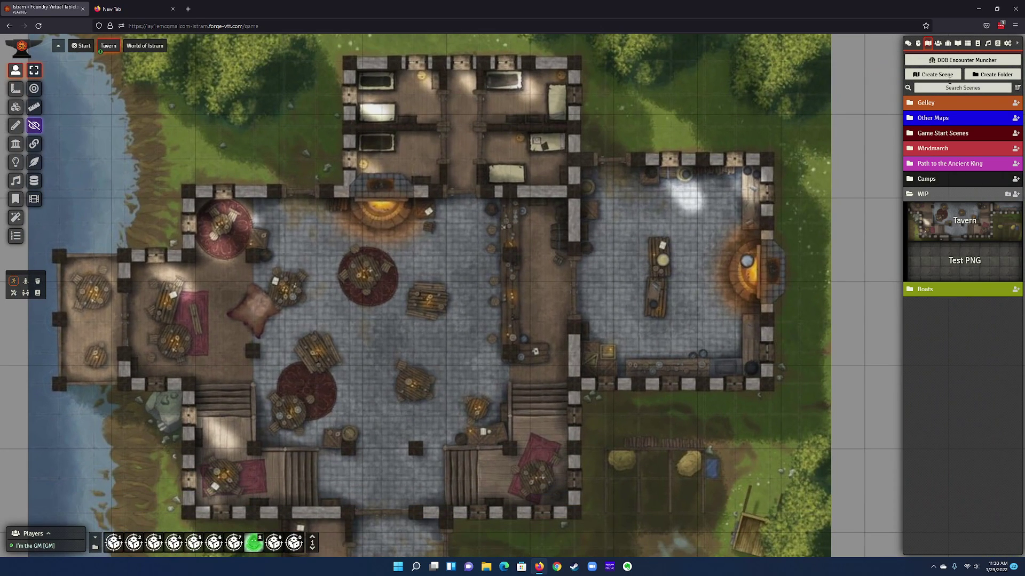
left_click(938, 43)
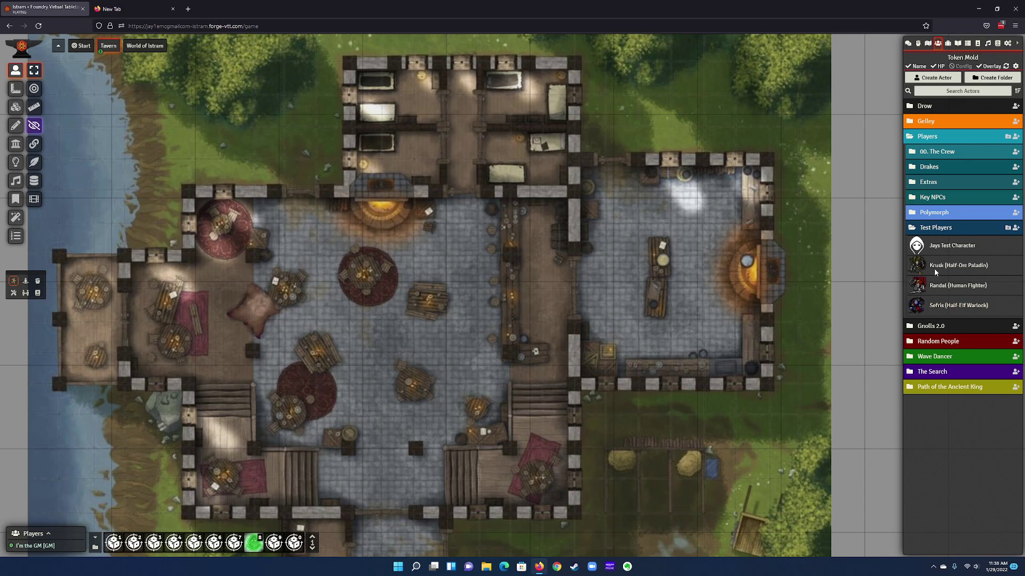
left_click_drag(939, 267, 631, 432)
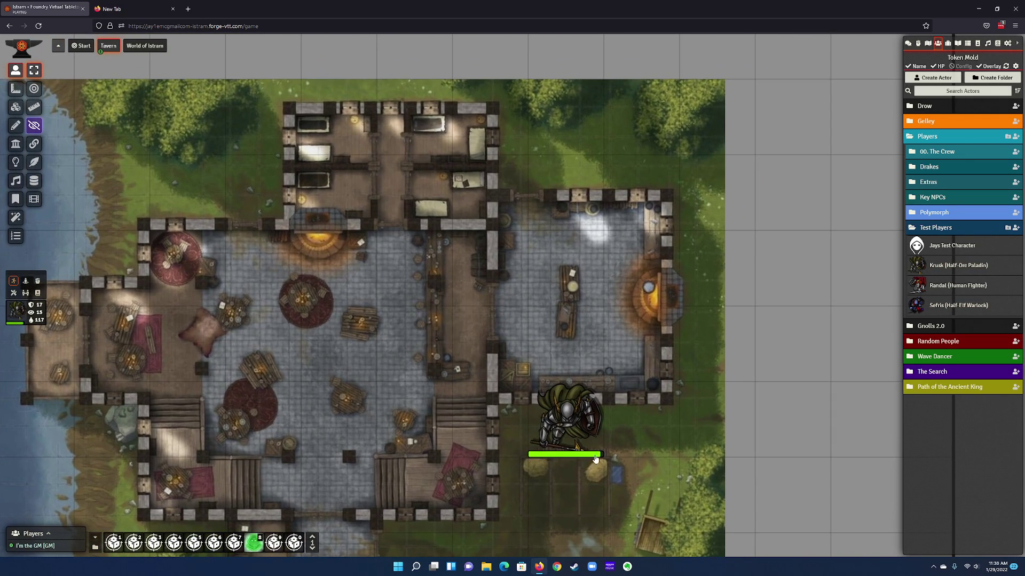
left_click(575, 435)
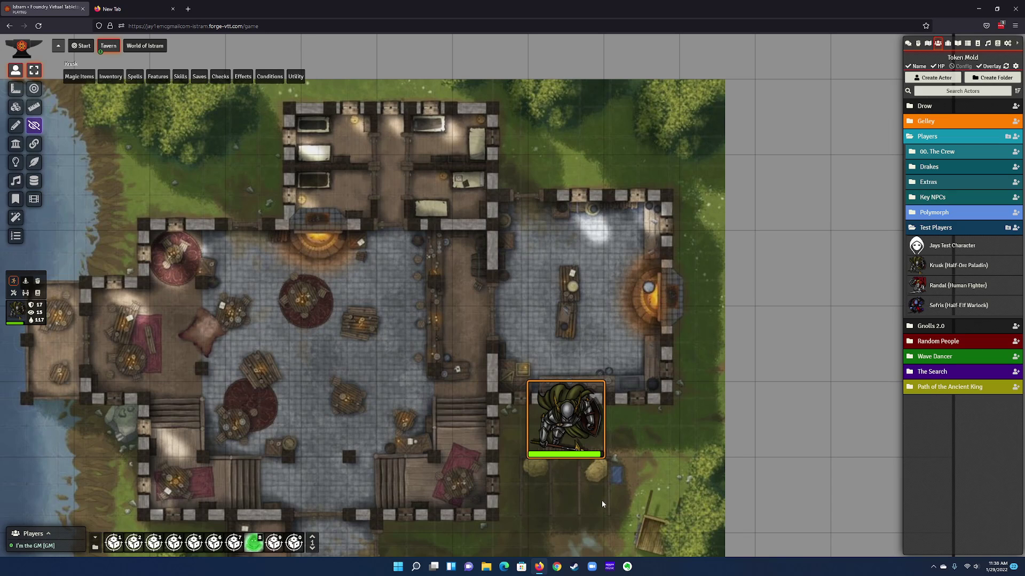
Nudge Krusk's token up one square and back down, then delete it.
key("Up")
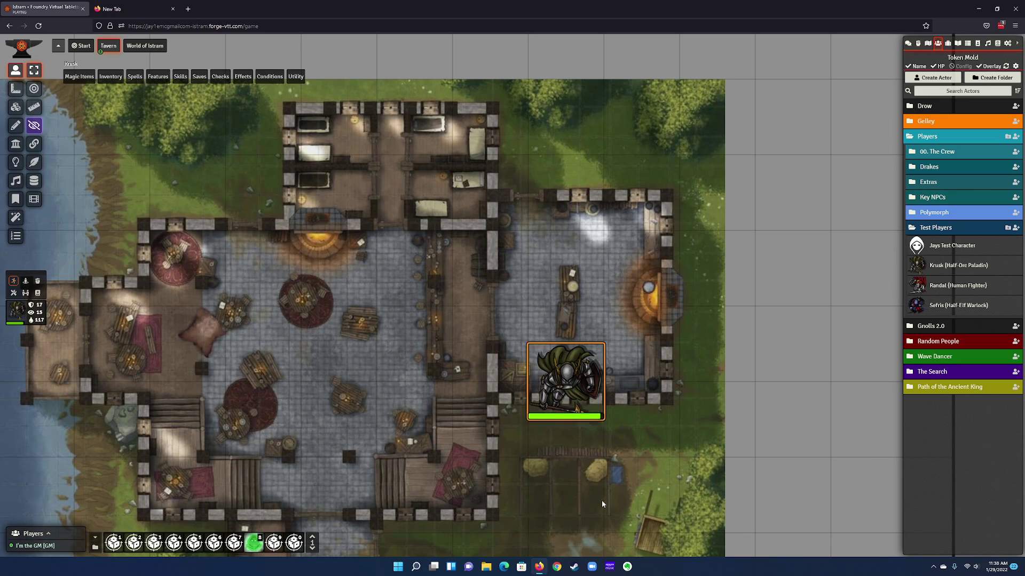
key("Down")
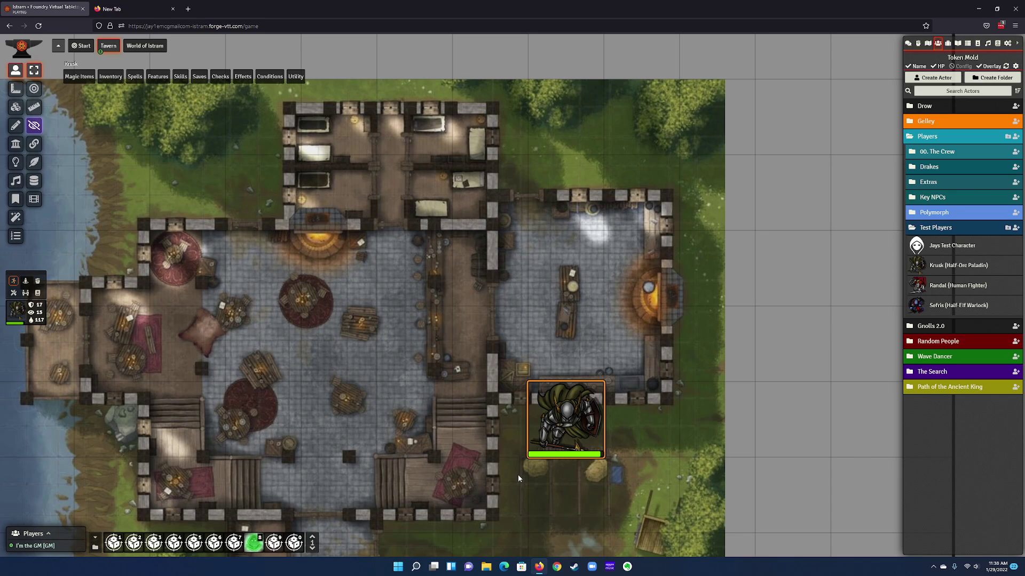
key("Delete")
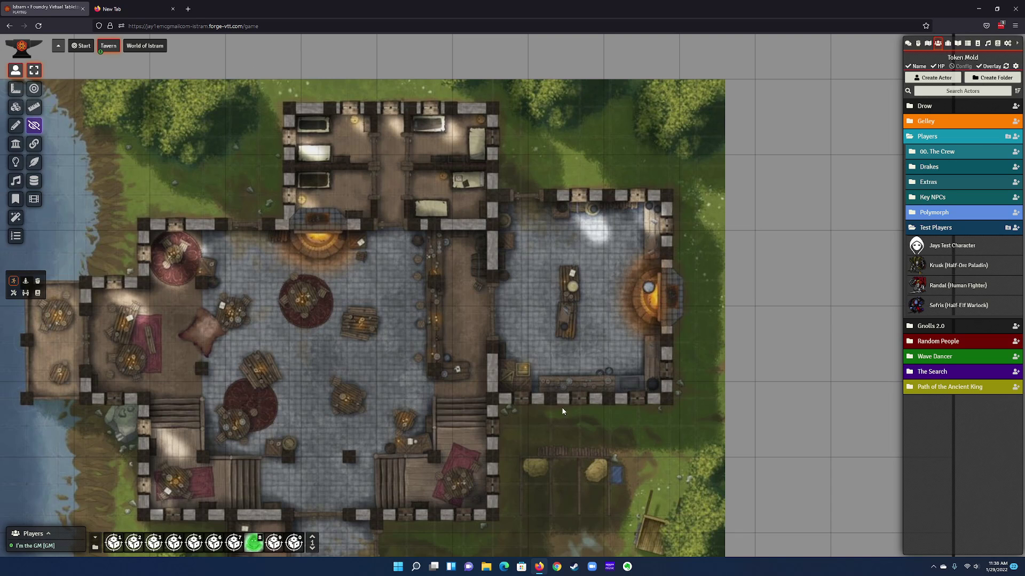
scroll(555, 401, "up", 5)
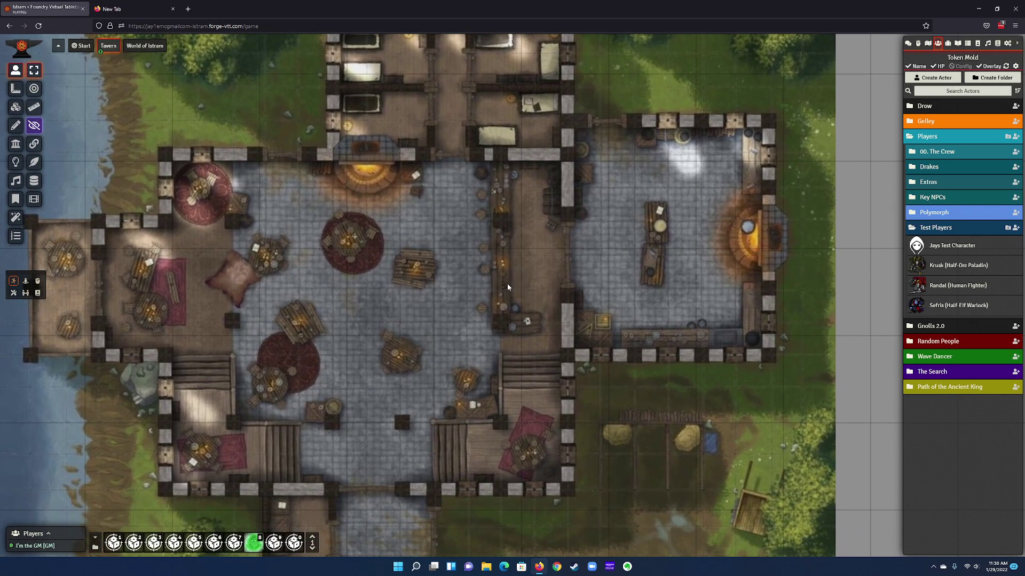
Reopen the Tavern scene configuration on Grid: size 100, 960 × 960 image, 5 ft scale.
right_click(110, 47)
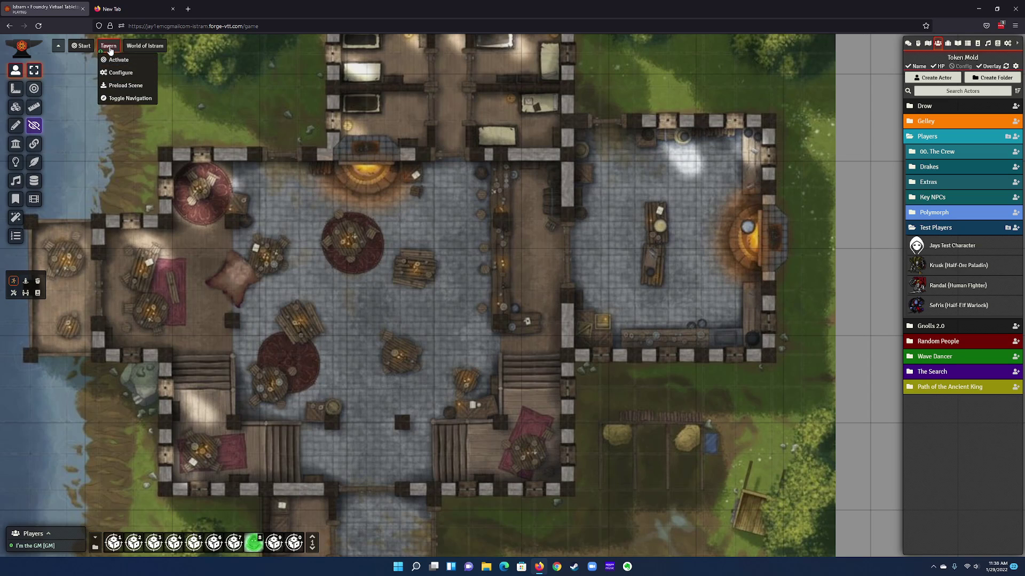
left_click(110, 73)
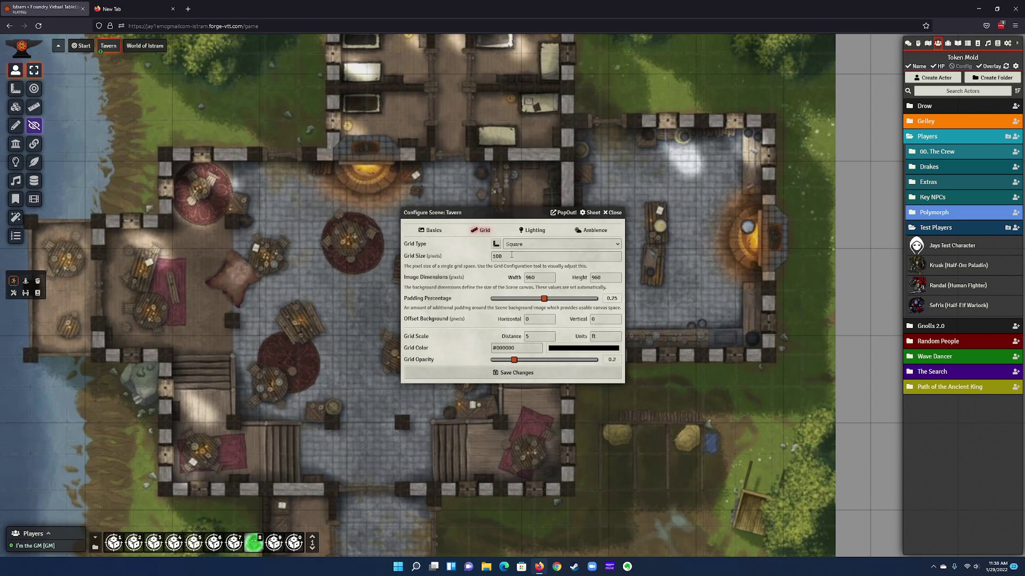
left_click_drag(549, 457, 470, 294)
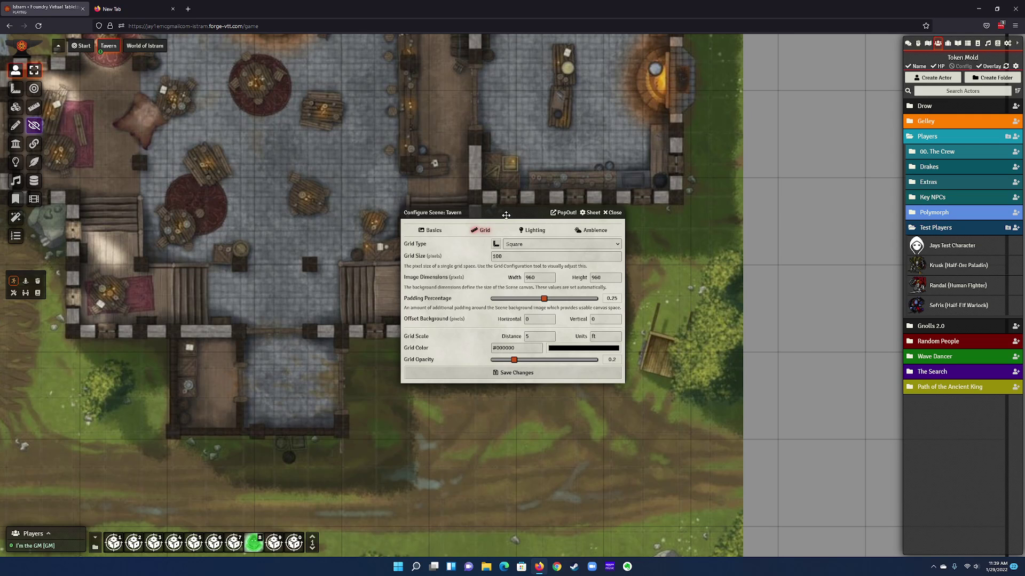
left_click_drag(459, 212, 321, 199)
scroll(619, 318, "down", 3)
scroll(616, 319, "down", 1)
left_click_drag(616, 320, 638, 283)
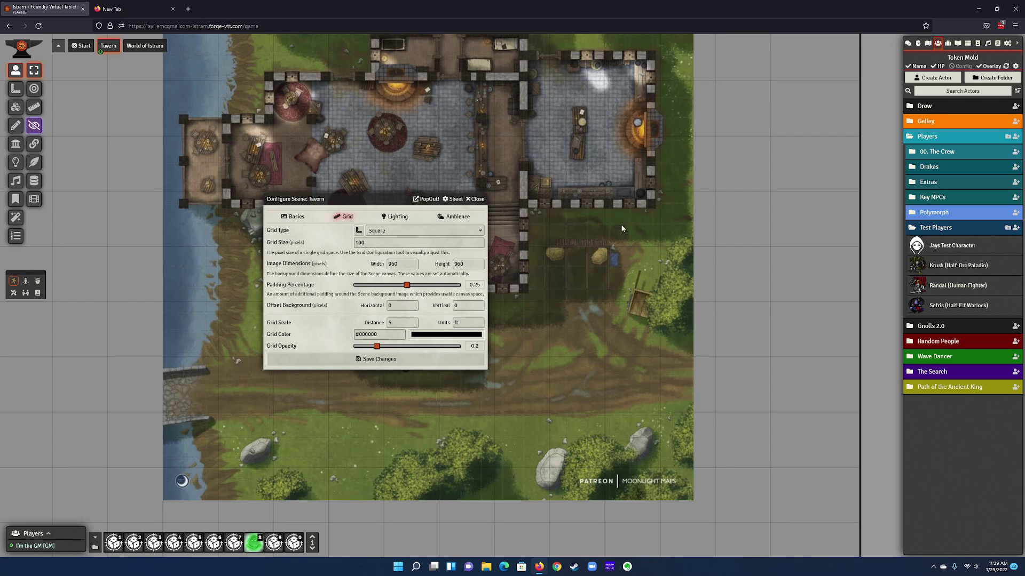
left_click_drag(661, 132, 671, 161)
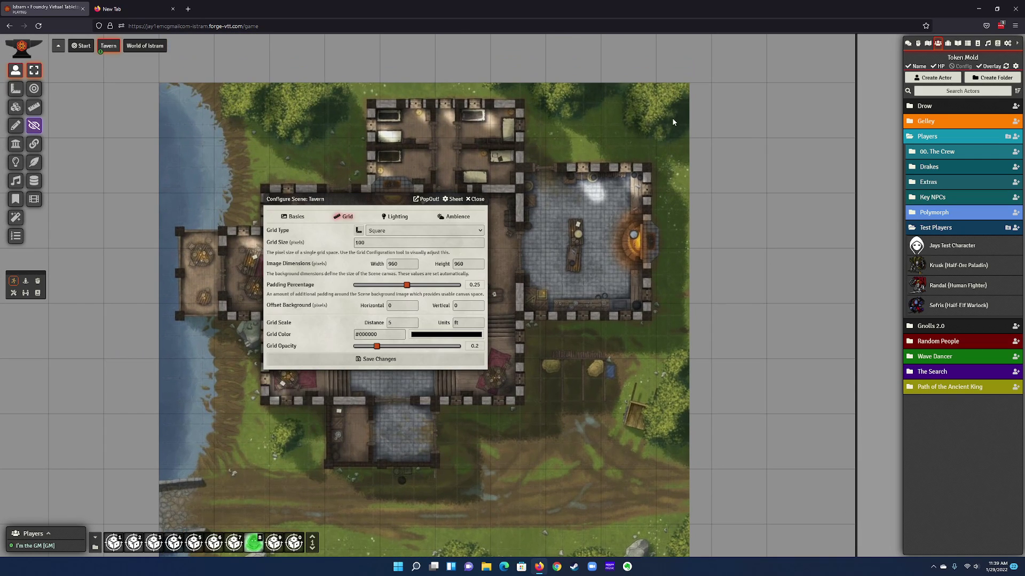
left_click_drag(676, 495, 681, 335)
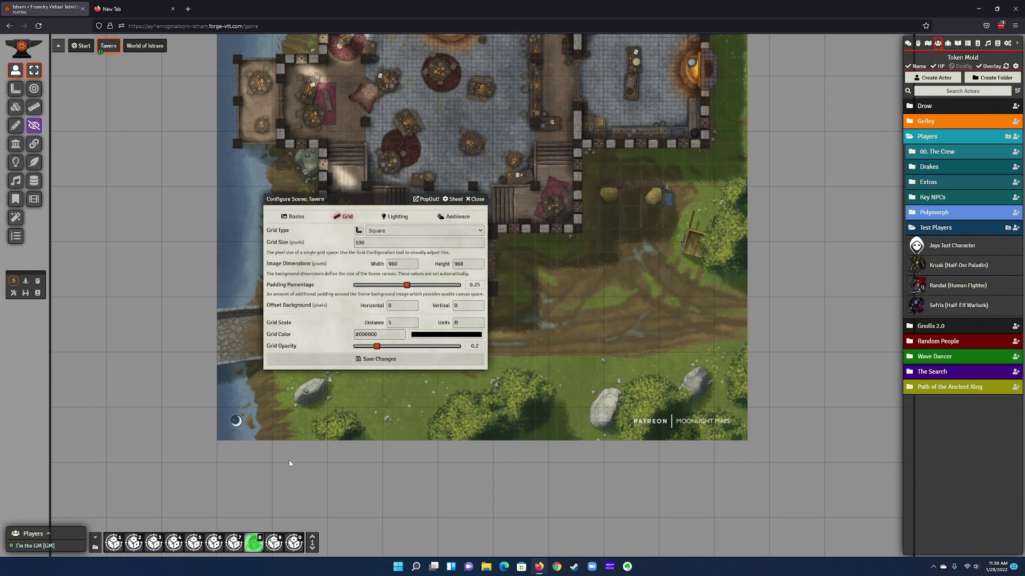
scroll(658, 267, "up", 3)
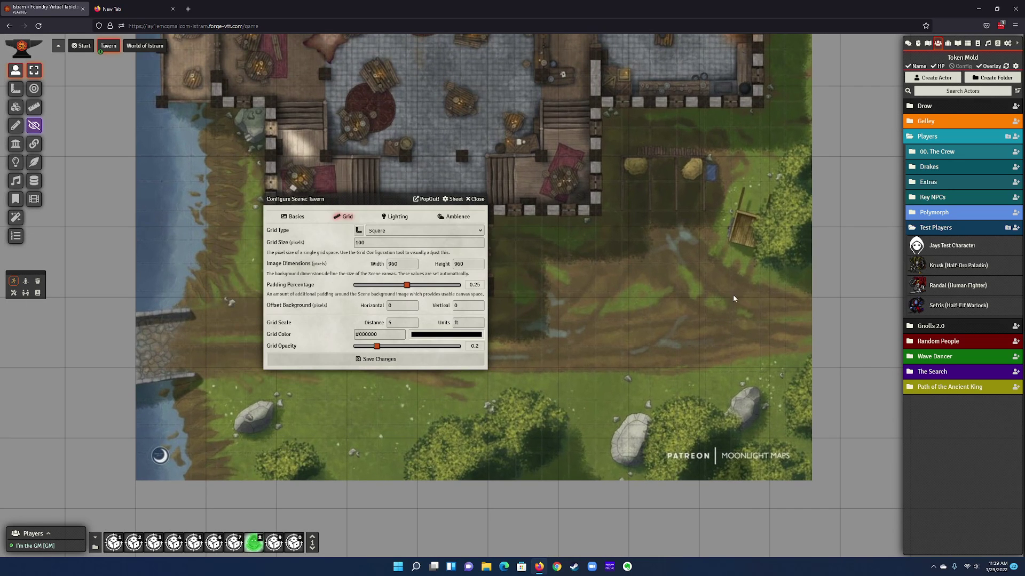
scroll(783, 301, "up", 5)
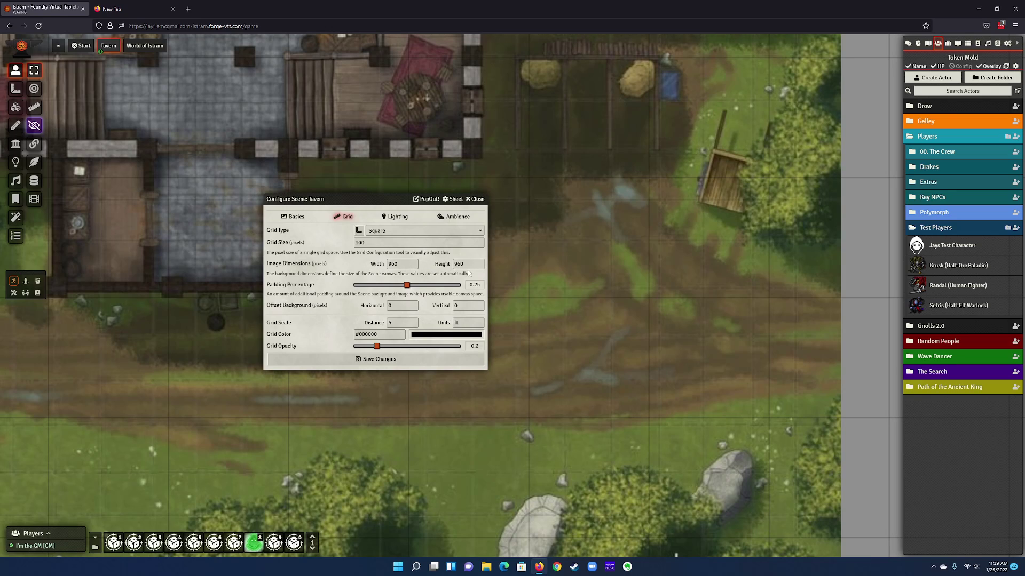
Set the Tavern scene width and height to 2500 and confirm the dimension change.
left_click_drag(410, 268, 362, 261)
type("2500")
key("Tab")
type("25")
key("Return")
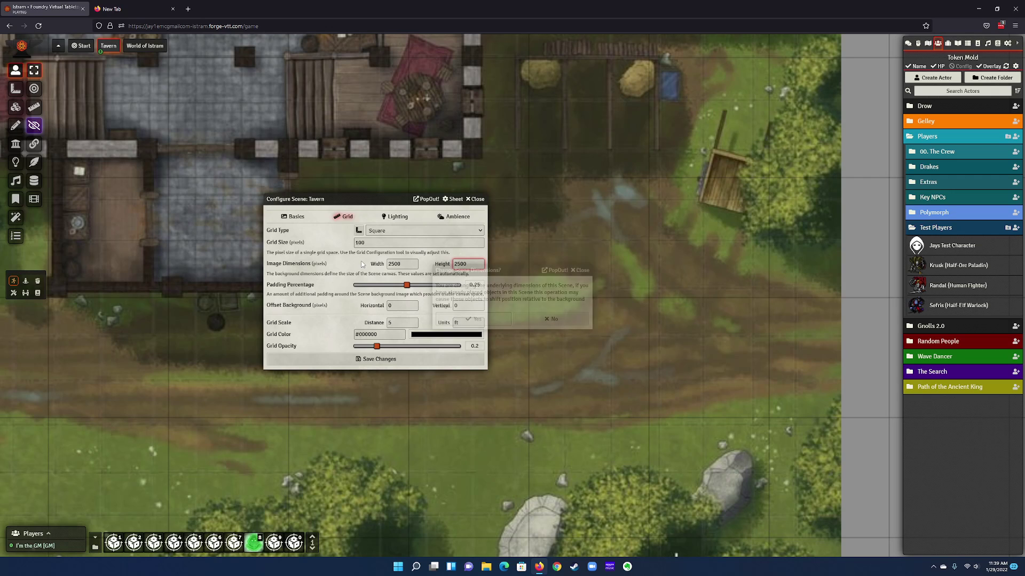
left_click(473, 320)
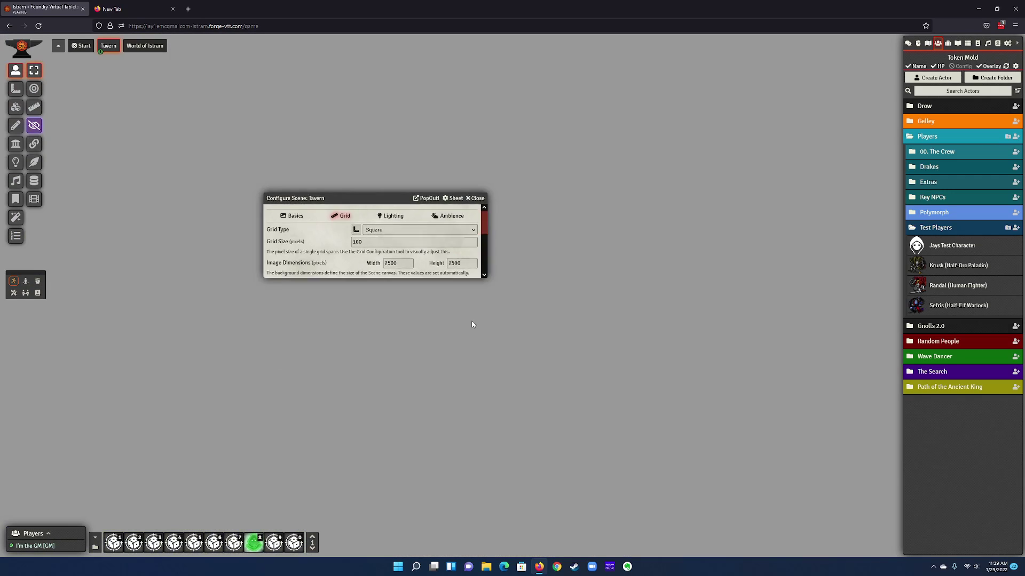
Zoom and pan the reloaded map toward the tavern's lower wall.
scroll(472, 324, "down", 5)
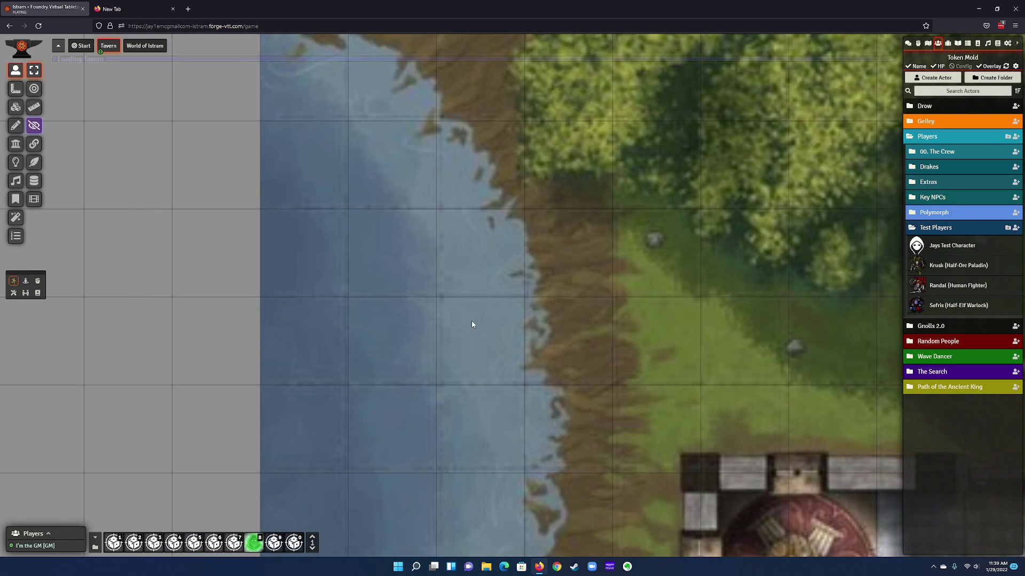
scroll(428, 413, "up", 8)
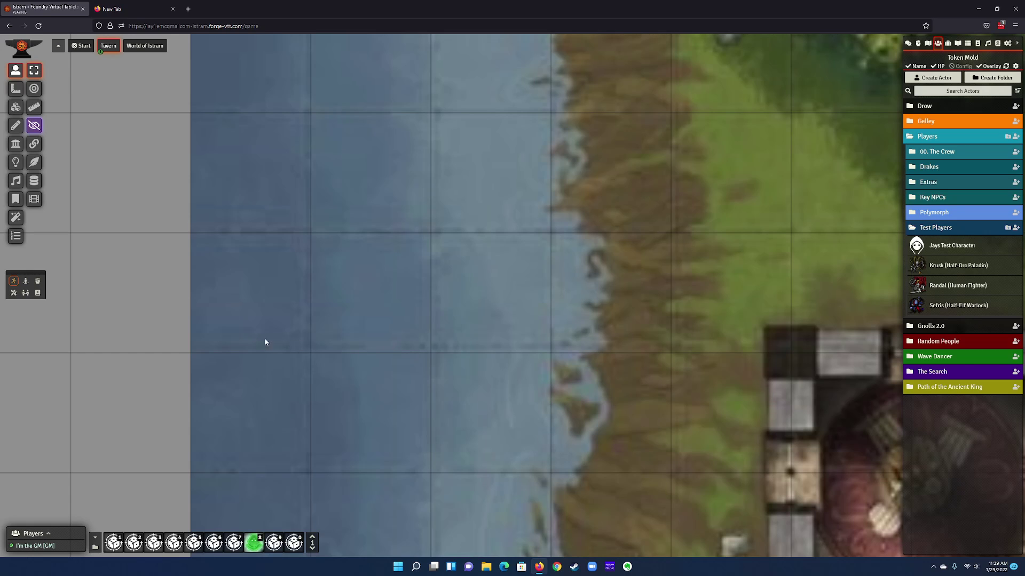
scroll(465, 394, "down", 1)
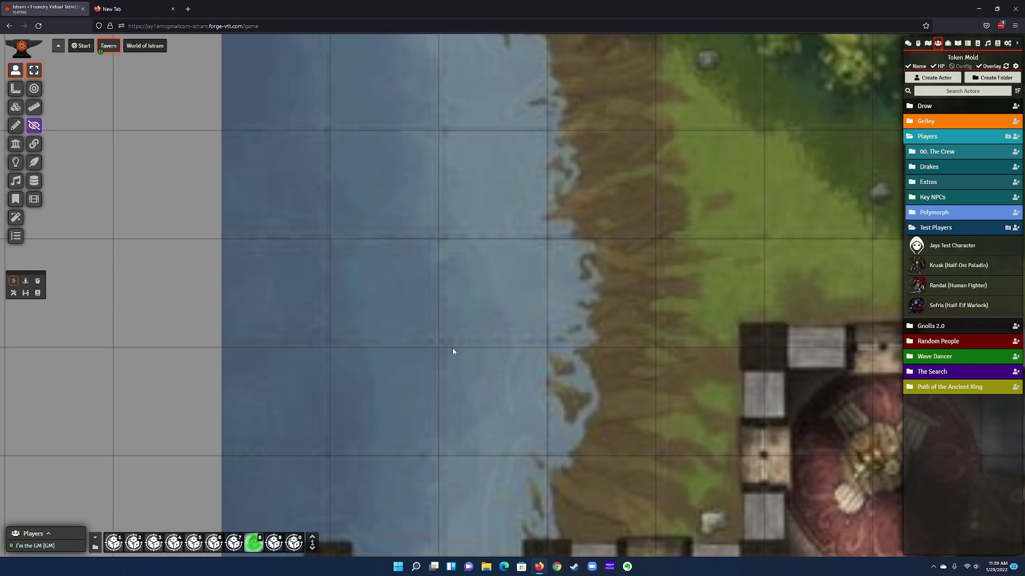
left_click_drag(453, 350, 396, 250)
key("Down")
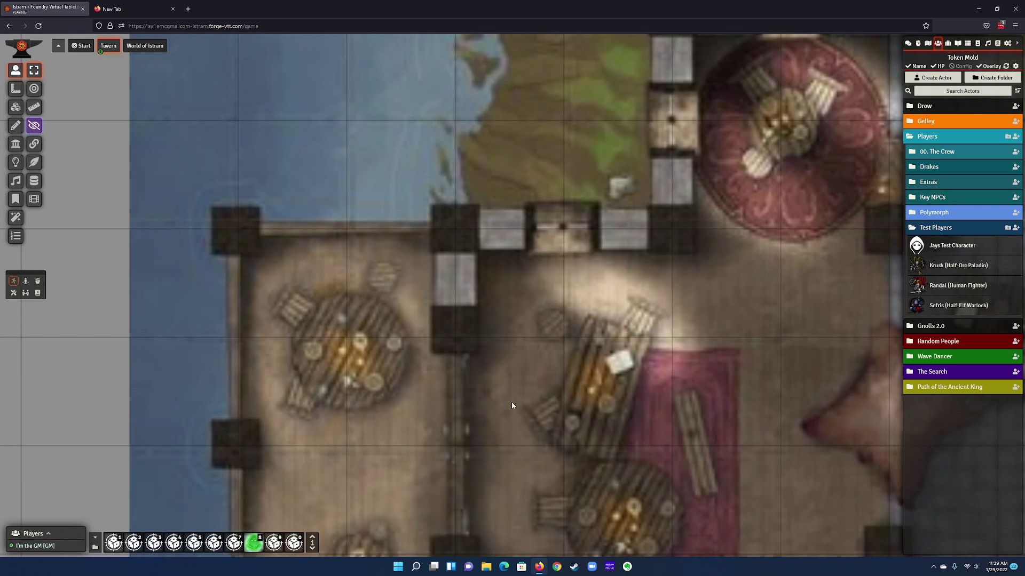
key("Down")
key("Down")
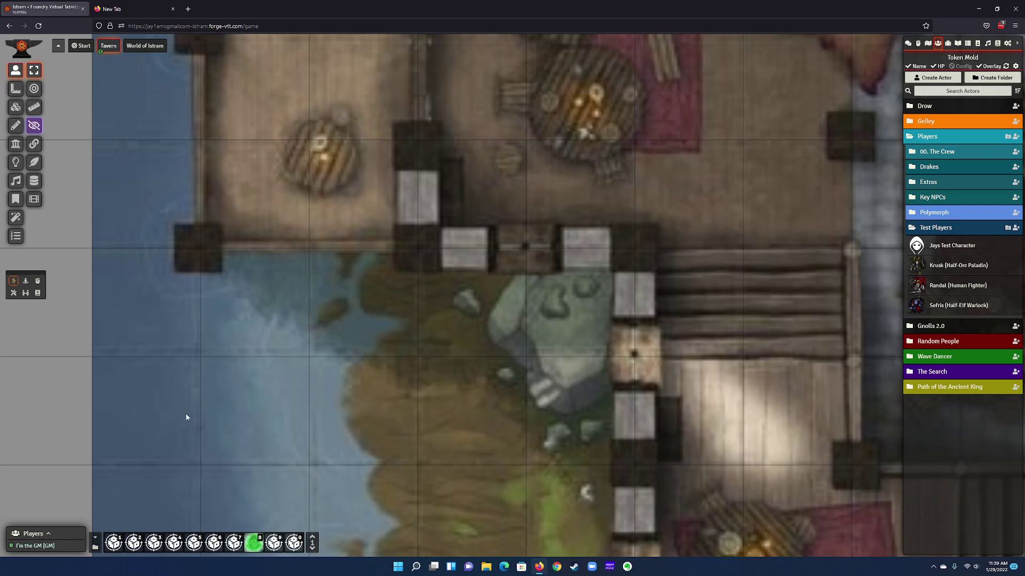
key("Down")
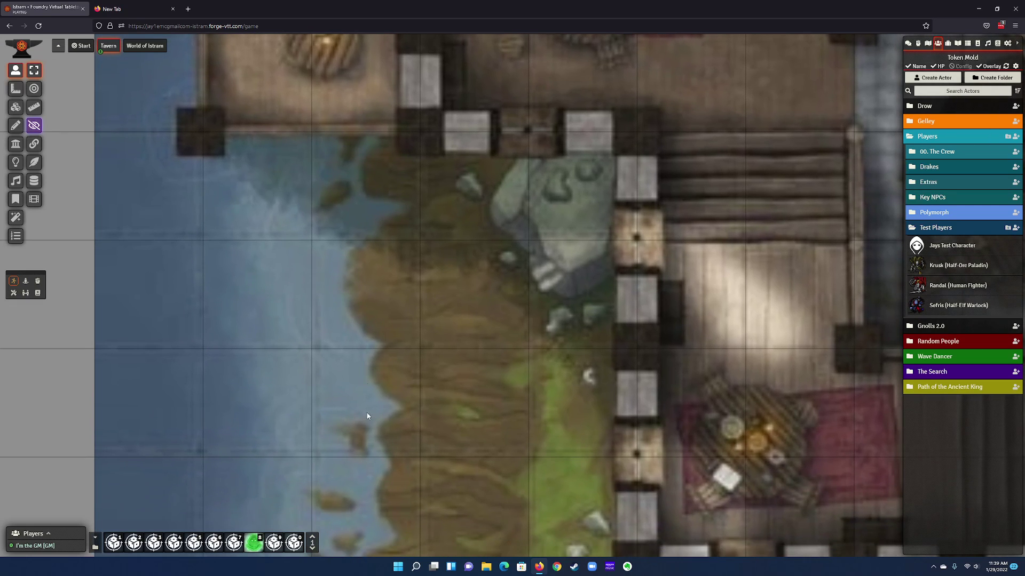
key("Down")
key("Down")
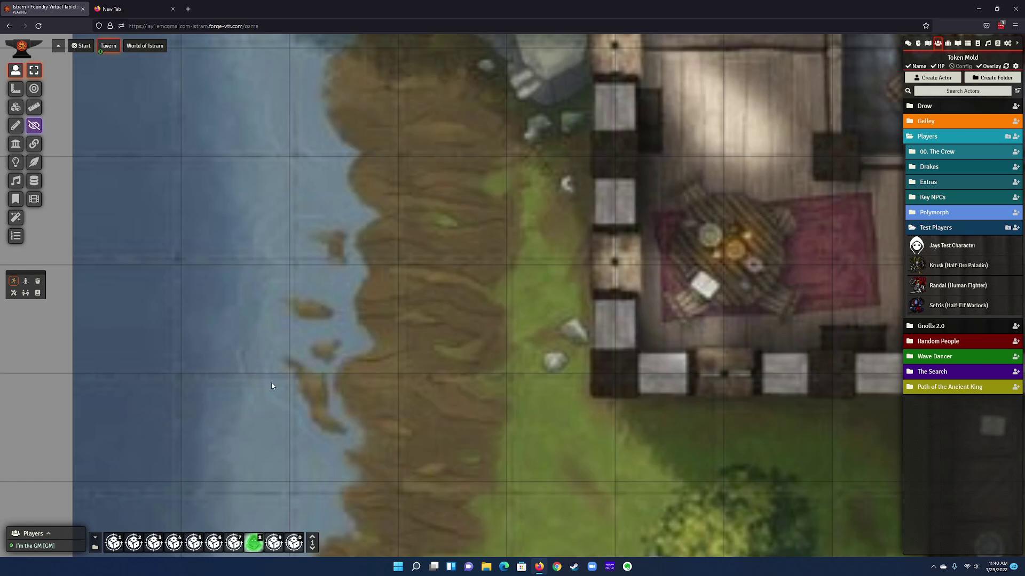
key("Down")
key("Right")
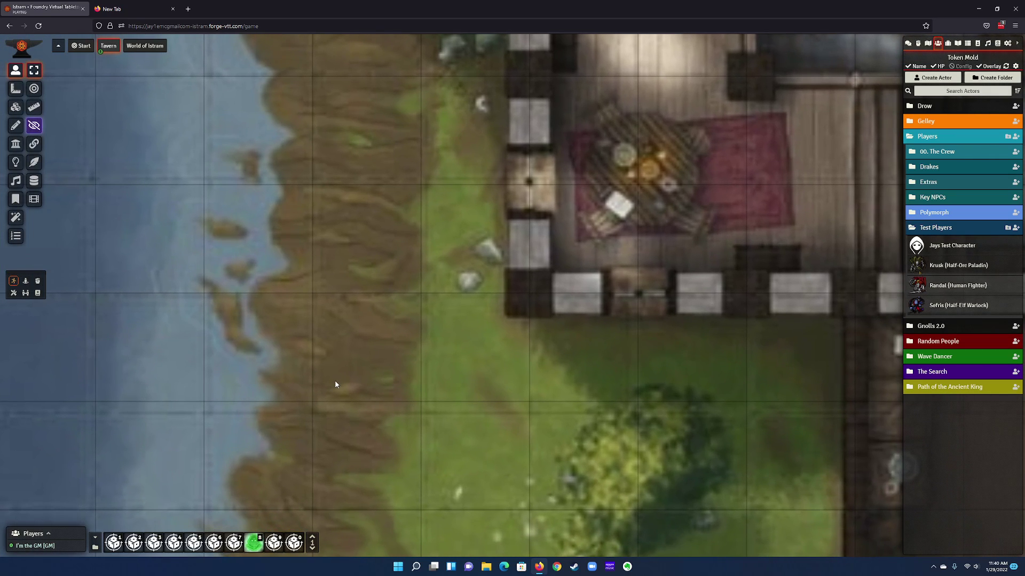
key("Down")
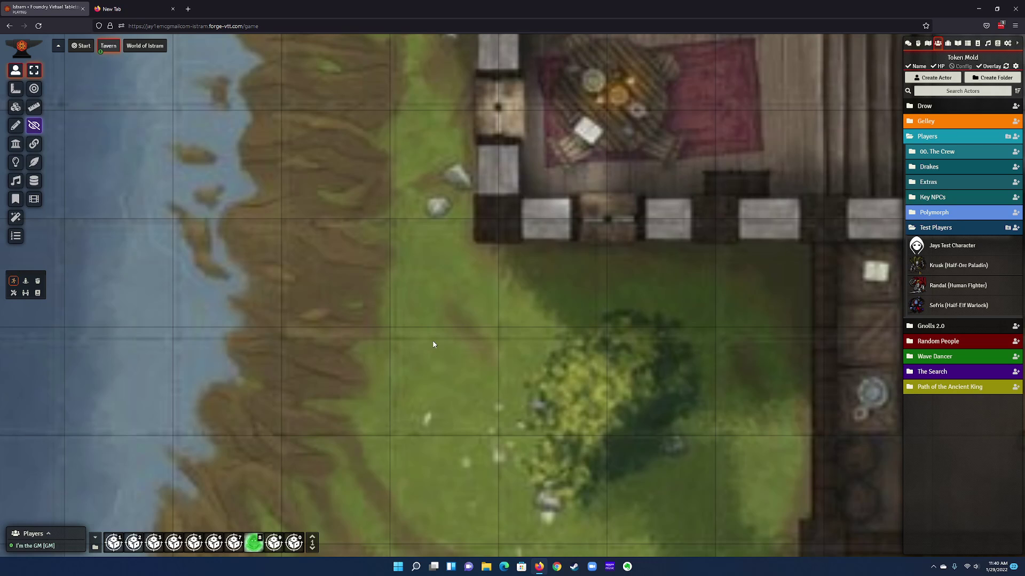
key("Down")
key("Right")
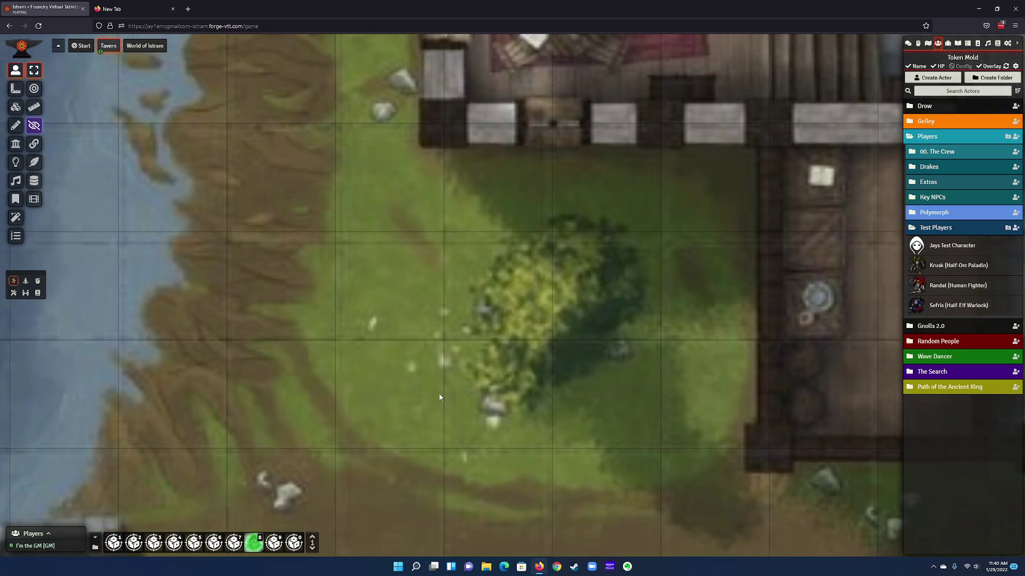
scroll(403, 332, "down", 5)
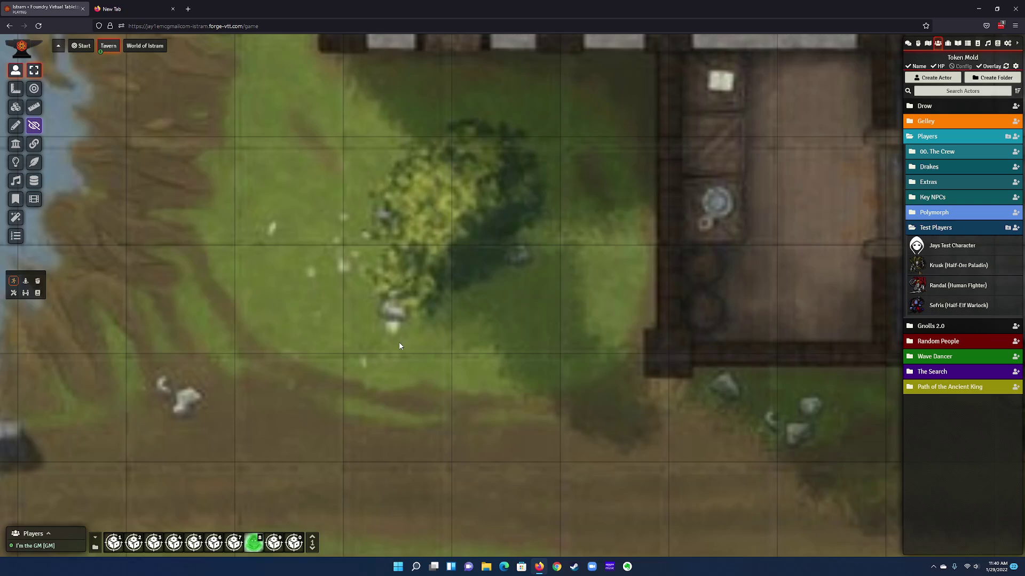
key("Up")
key("Left")
key("Up")
key("Left")
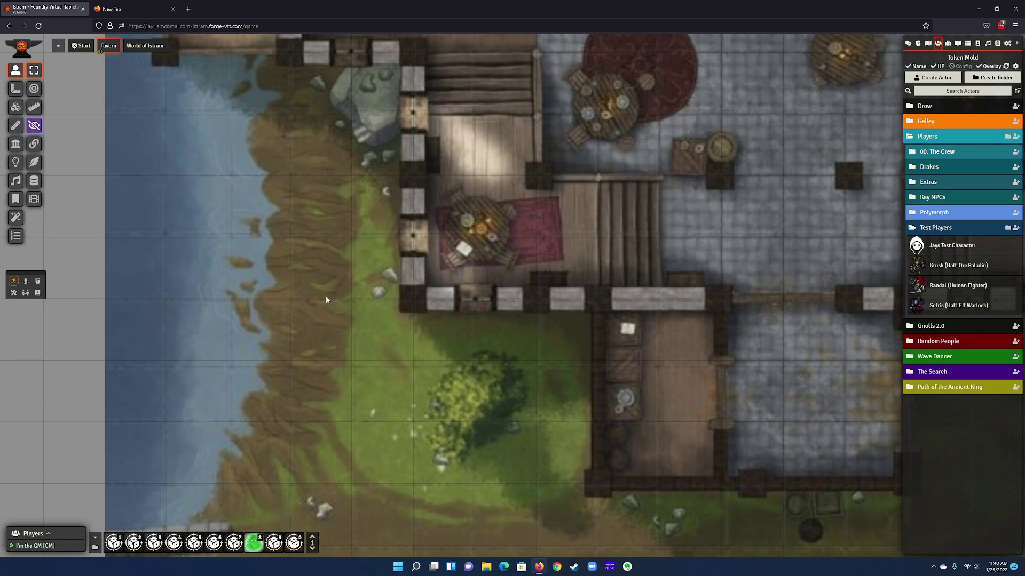
key("Up")
key("Left")
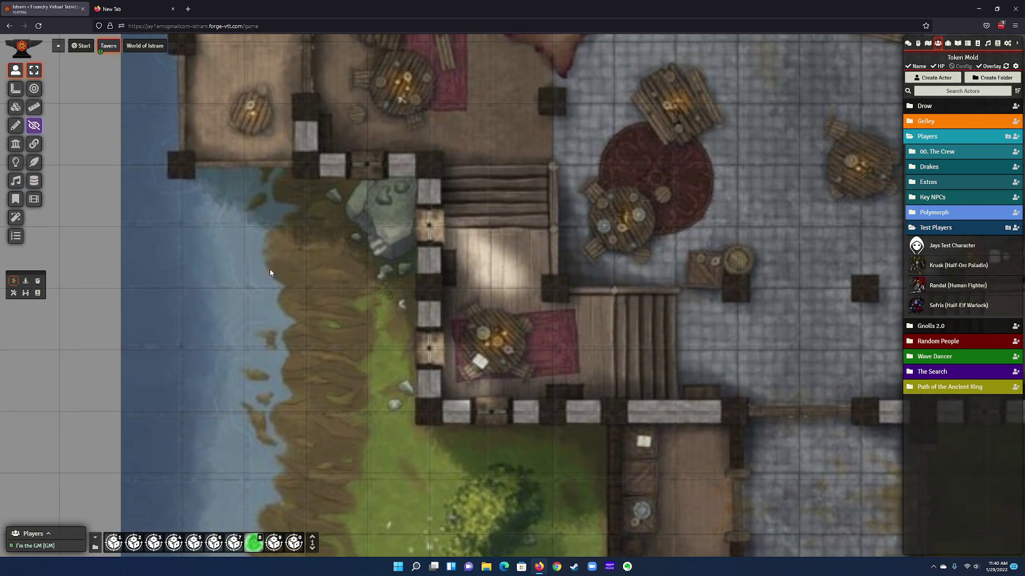
Open the Tavern scene's Grid Configuration Tool with the alignment grid over the map.
right_click(112, 55)
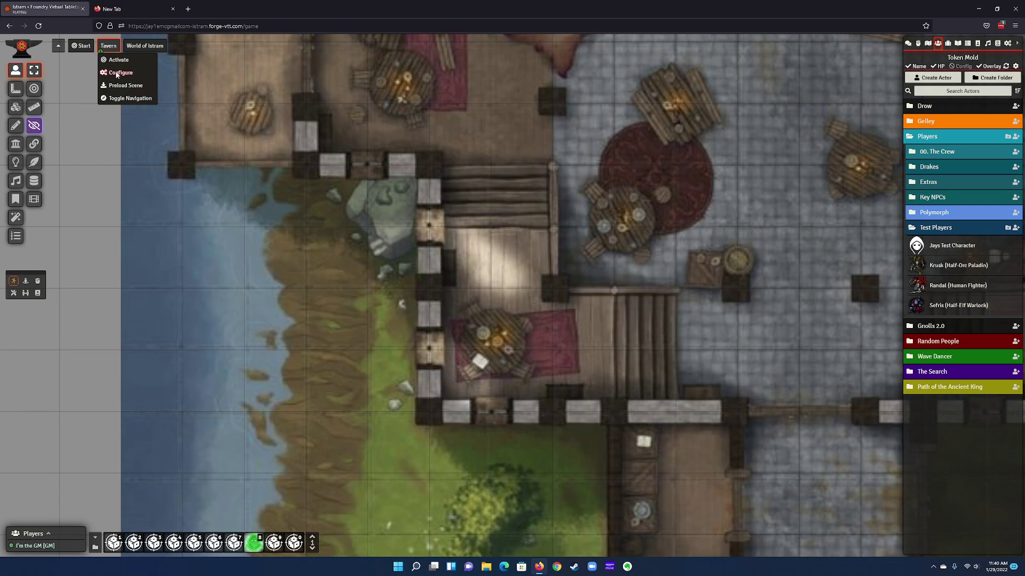
left_click(118, 74)
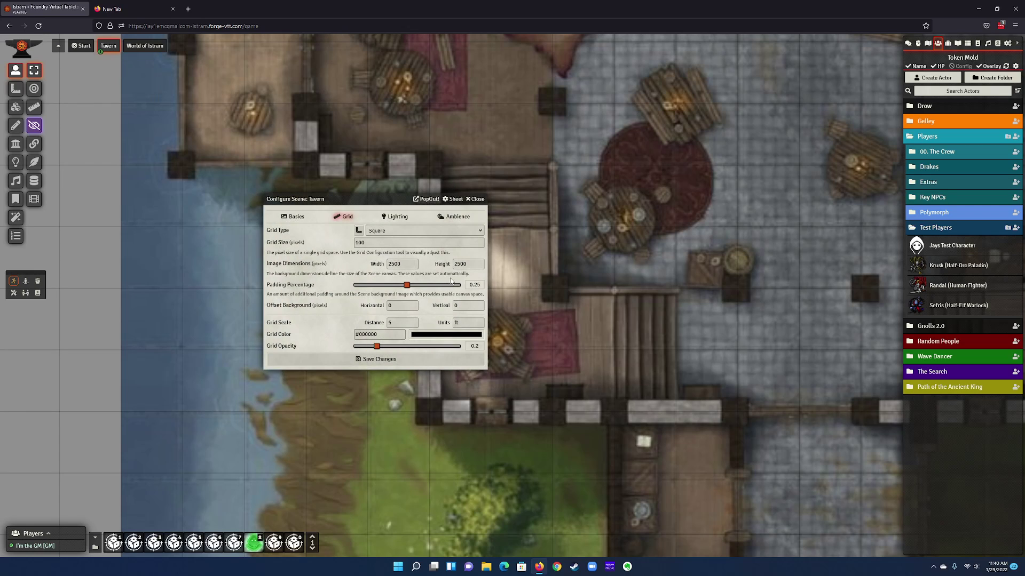
left_click(358, 232)
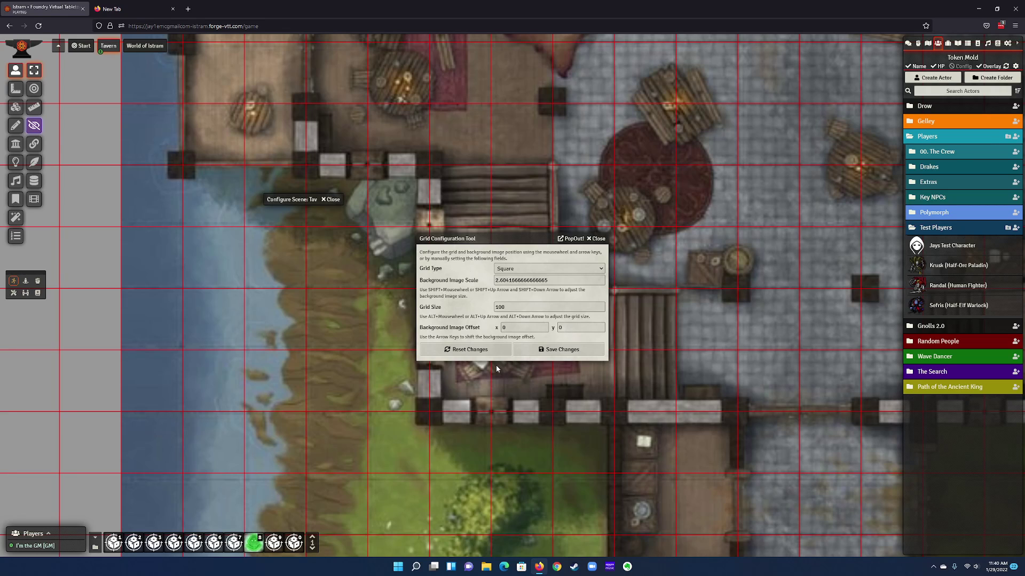
Nudge the tavern map image horizontally and vertically against the alignment grid.
left_click(537, 328)
left_click(512, 338)
key("Right")
key("Right")
key("Right")
key("Right")
key("Right")
key("Right")
key("Right")
key("Right")
key("Right")
key("Right")
key("Right")
key("Right")
key("Right")
key("Right")
key("Right")
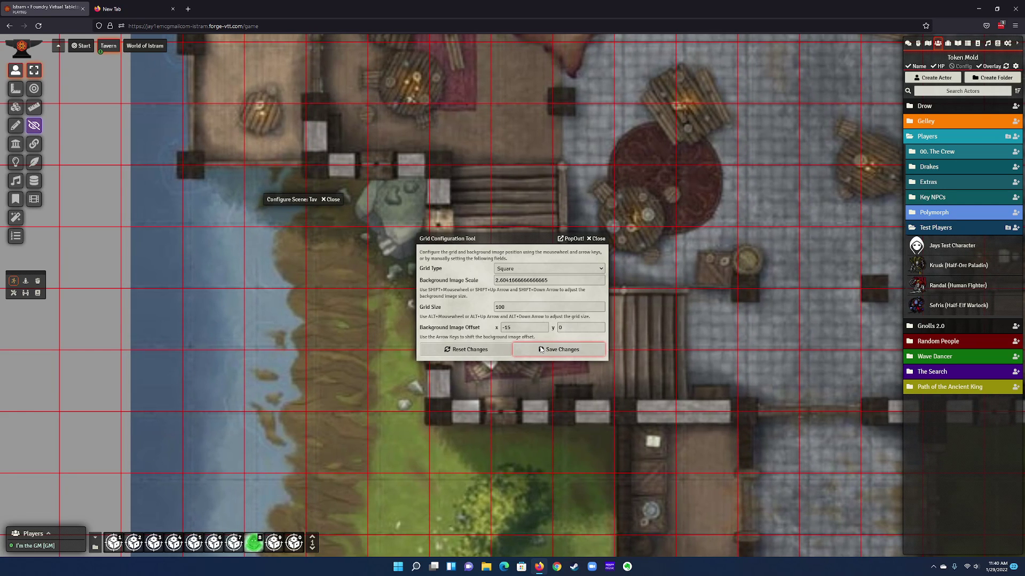
key("Left")
key("Left")
key("Left")
key("Left")
key("Left")
key("Left")
key("Left")
key("Left")
key("Left")
key("Left")
key("Left")
key("Left")
key("Left")
key("Left")
key("Left")
key("Left")
key("Left")
key("Left")
key("Left")
key("Left")
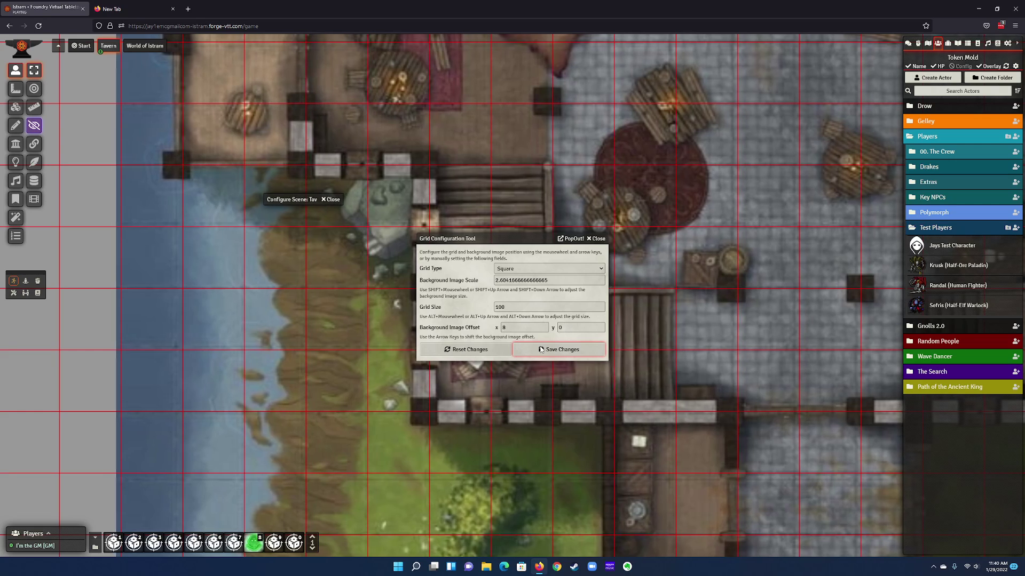
key("Right")
key("Right")
key("Right")
key("Right")
key("Right")
key("Right")
key("Right")
key("Right")
key("Down")
key("Down")
key("Down")
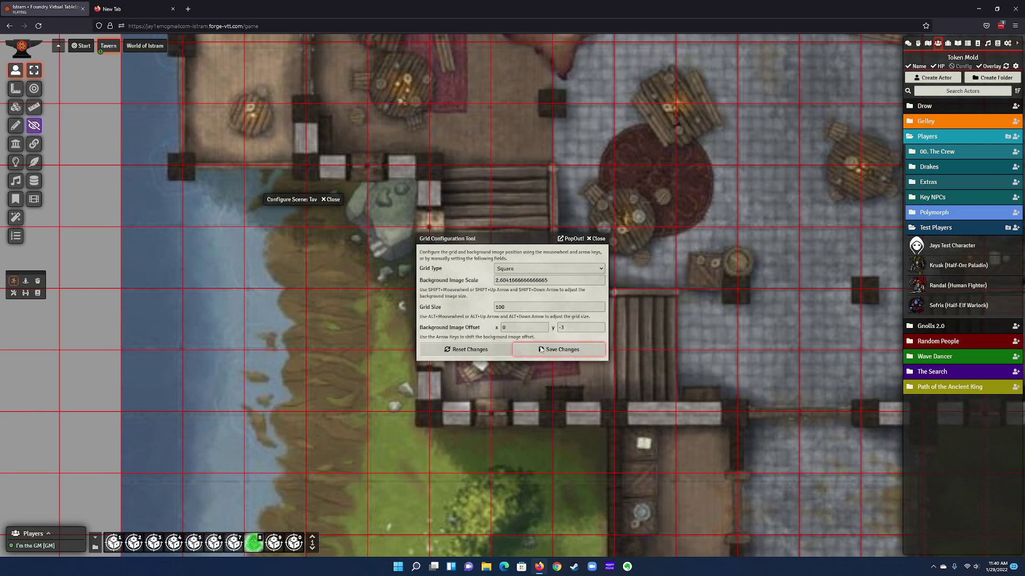
key("Left")
key("Up")
key("Up")
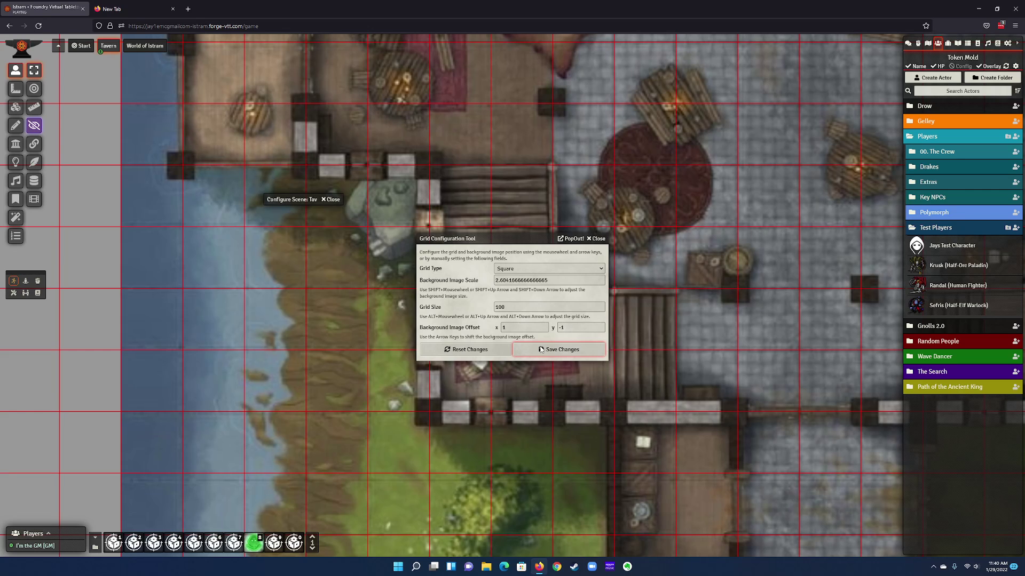
key("Left")
key("Left")
key("Up")
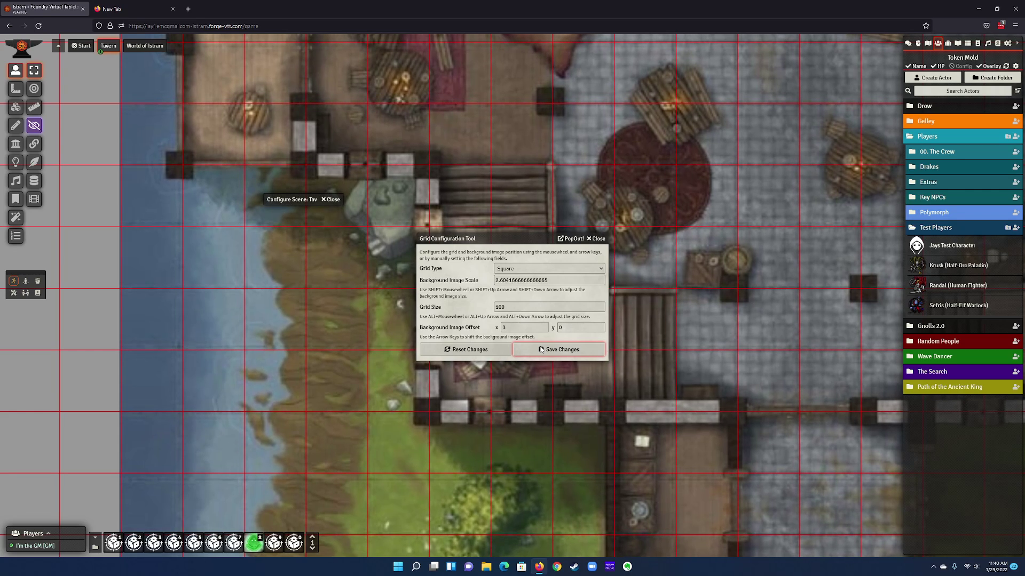
key("Up")
key("Up")
key("Up")
key("Up")
key("Up")
key("Up")
key("Up")
key("Up")
key("Up")
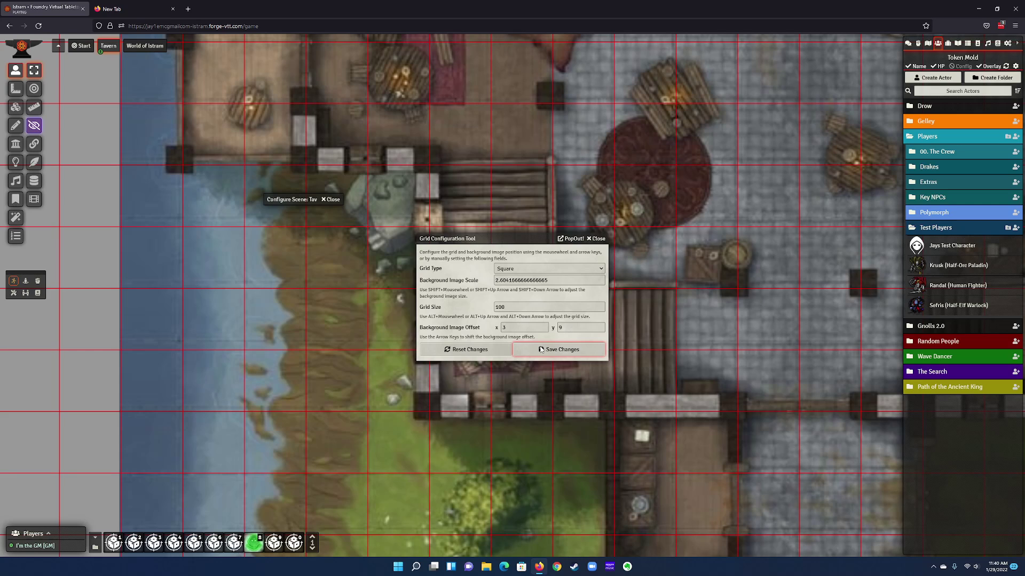
key("Up")
key("Up")
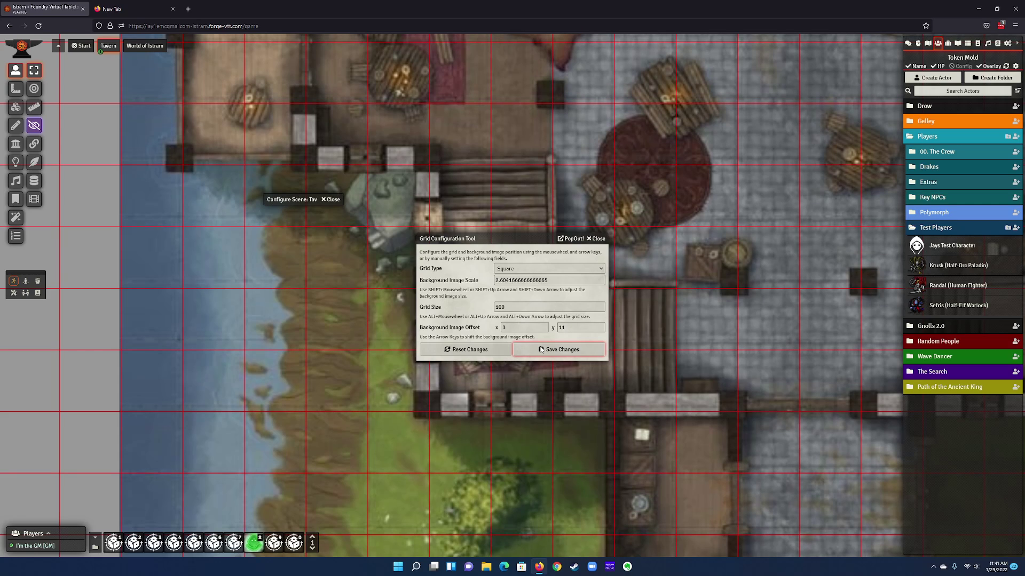
Reset the background image offsets to 0 horizontal and 0 vertical.
left_click(513, 327)
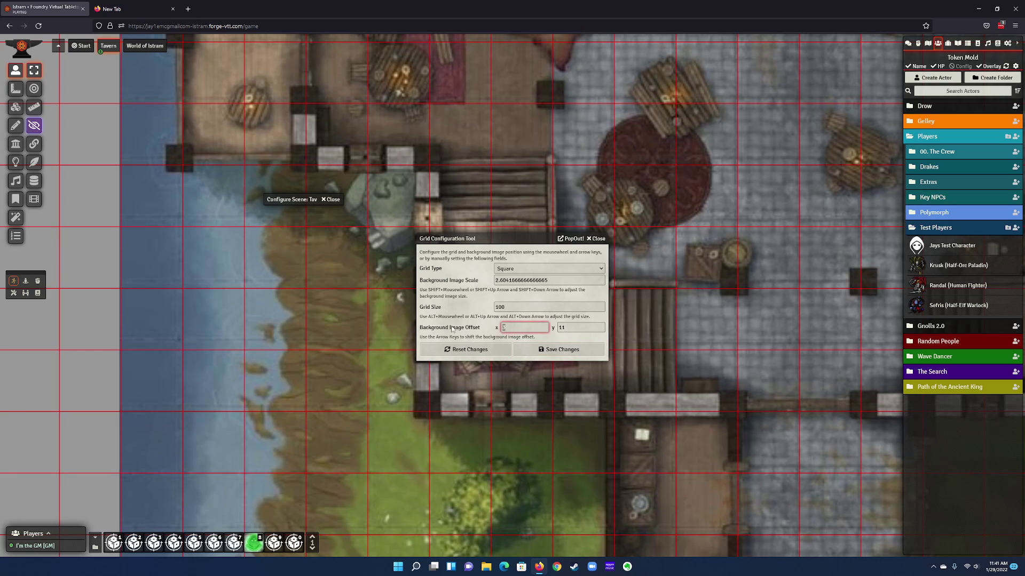
key("BackSpace")
type("0")
key("Tab")
type("0")
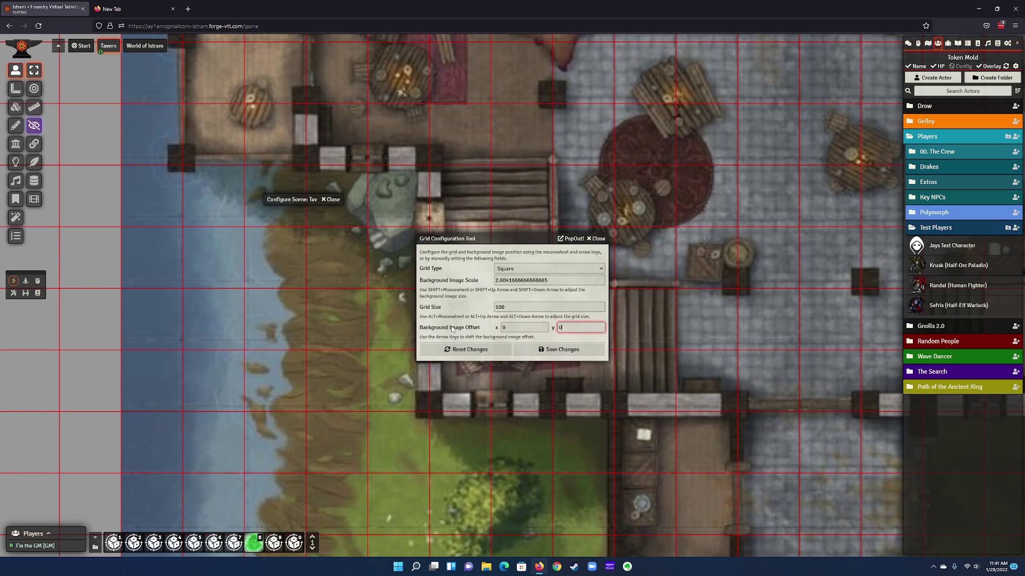
left_click(453, 321)
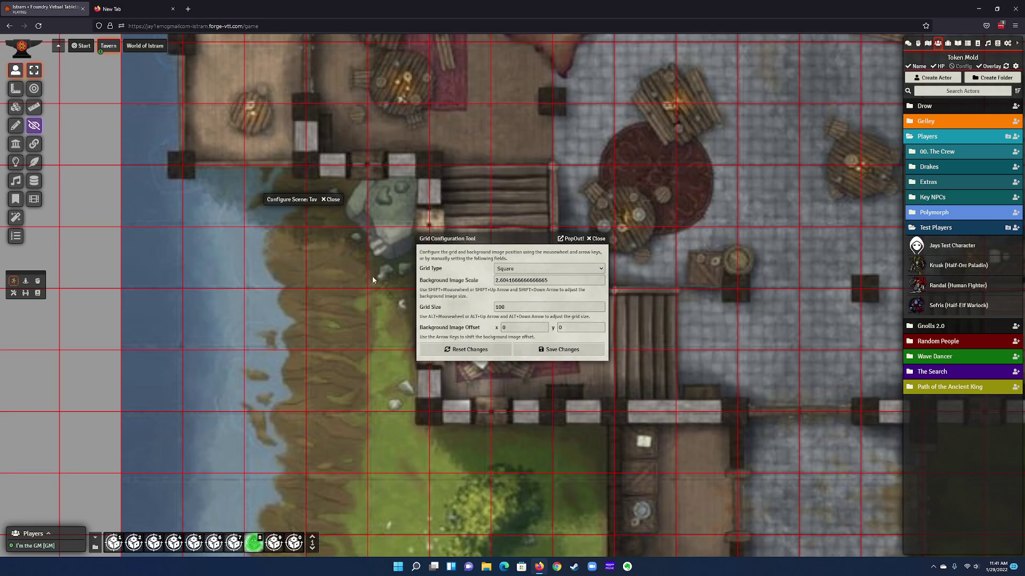
Set the Background Image Scale to 2.6 so the map lines up with the grid.
scroll(338, 304, "down", 1)
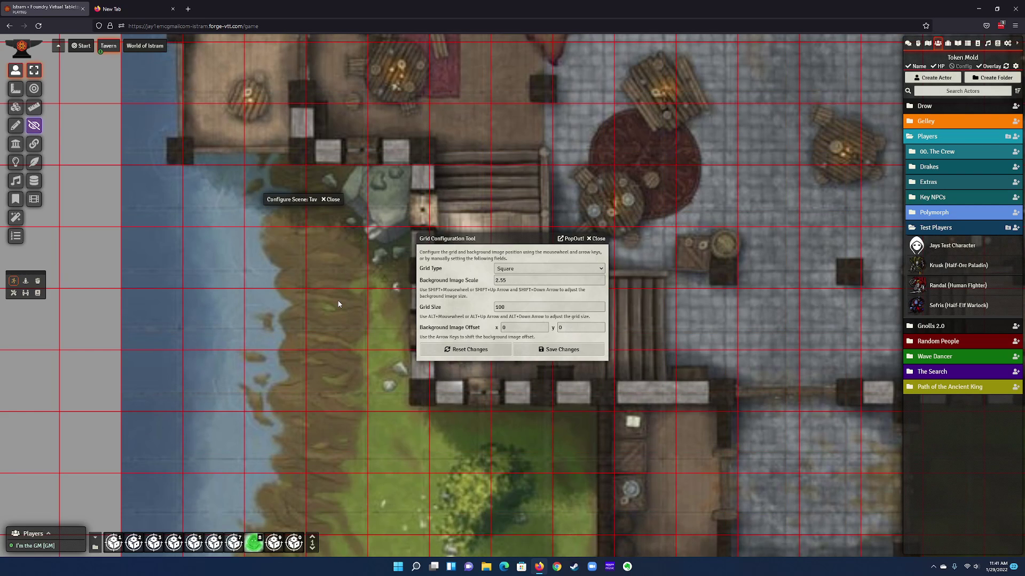
scroll(339, 304, "down", 1)
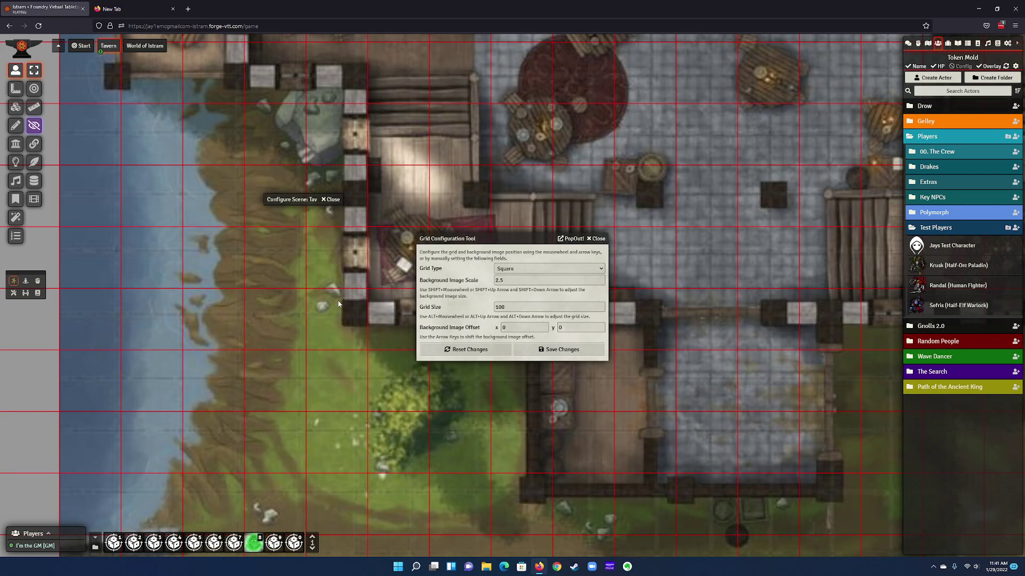
scroll(339, 304, "up", 1)
scroll(338, 304, "up", 1)
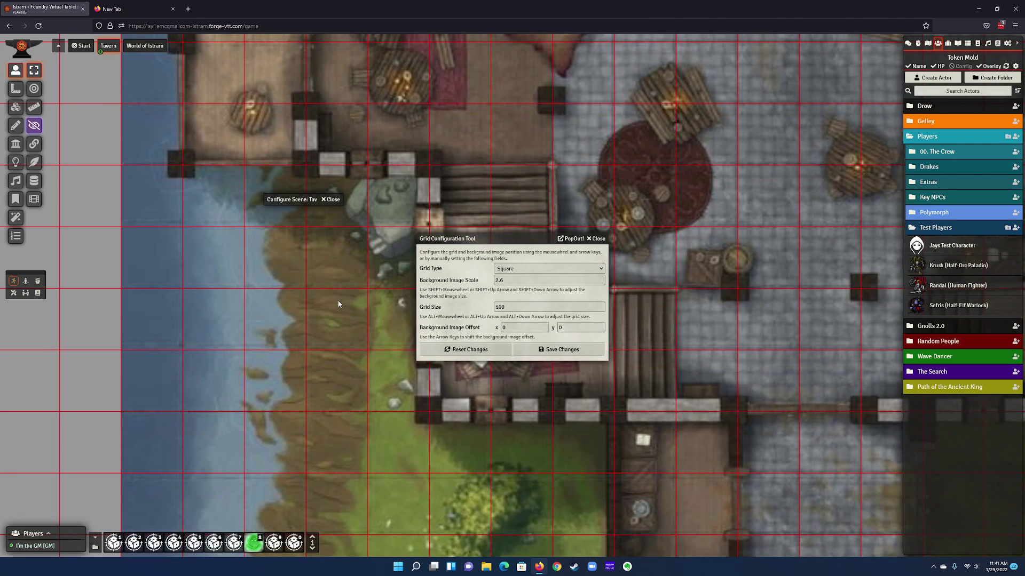
scroll(338, 305, "up", 1)
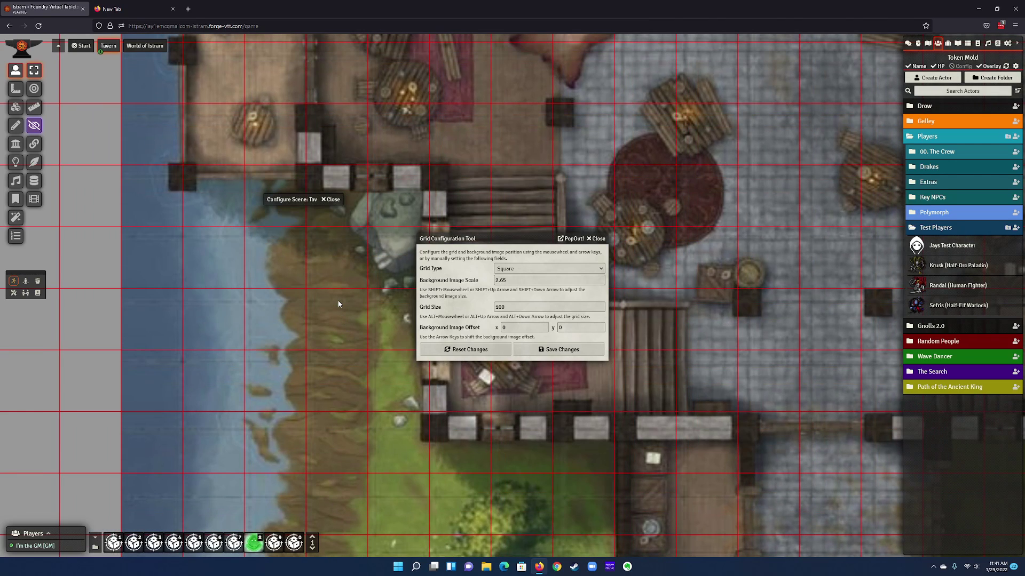
scroll(372, 301, "down", 1)
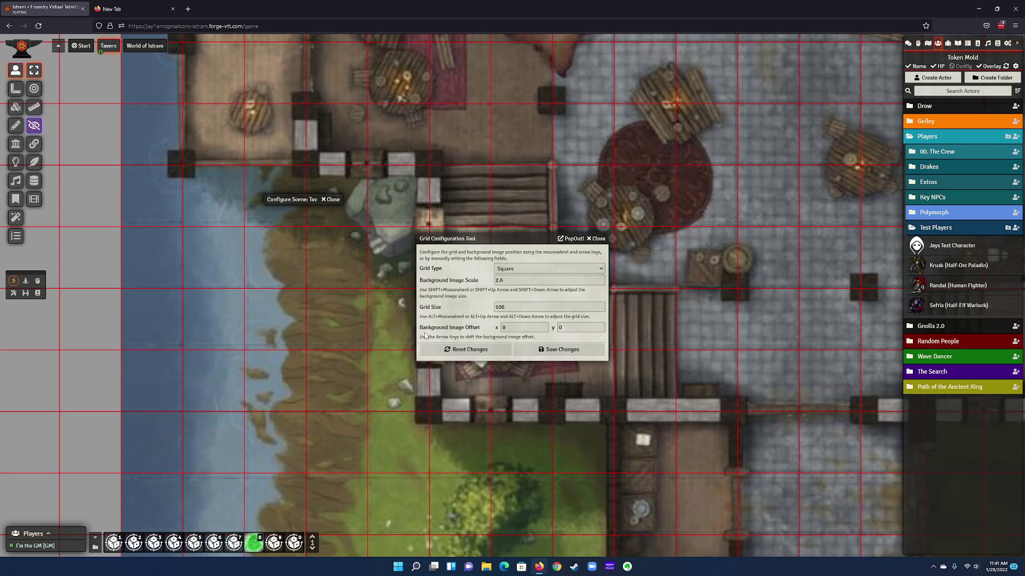
Save the 2.6 image scale, then set width and height to 2500 and accept the change.
left_click(530, 350)
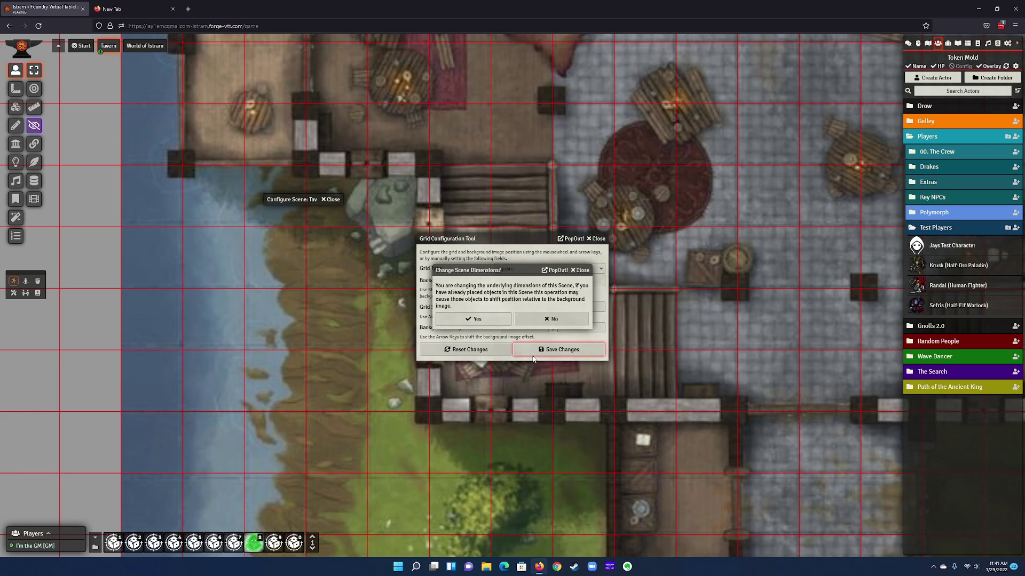
left_click(483, 319)
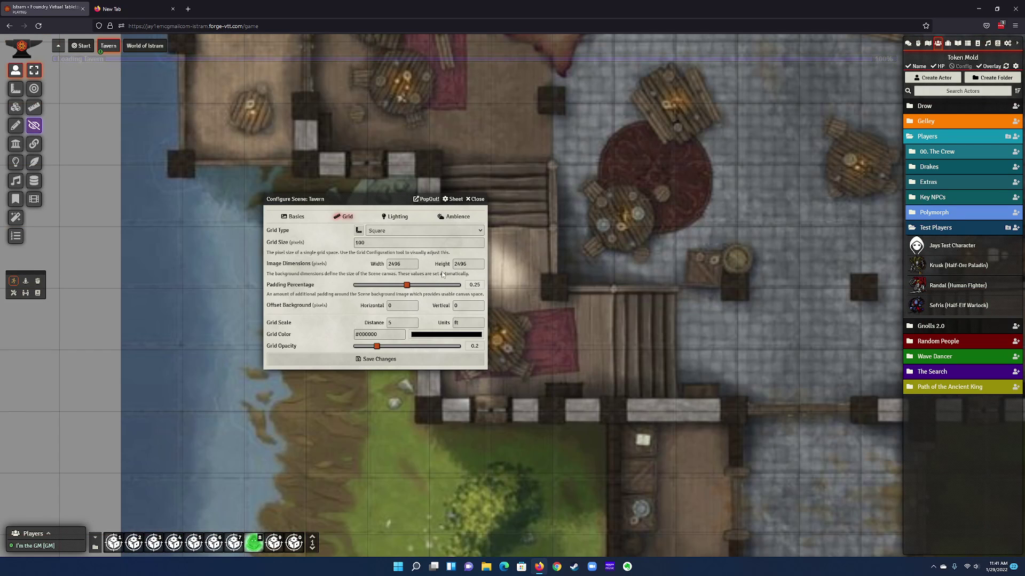
double_click(405, 264)
type("2500")
key("Tab")
type("2500")
key("Tab")
left_click(467, 325)
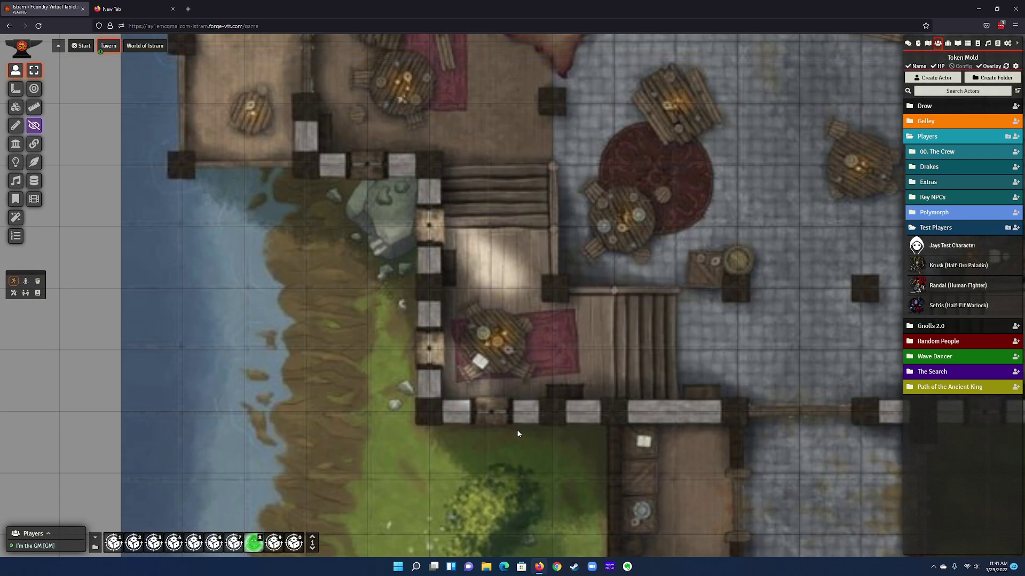
Place a Krusk token from the Actors sidebar just below the tavern and select it.
scroll(517, 433, "down", 4)
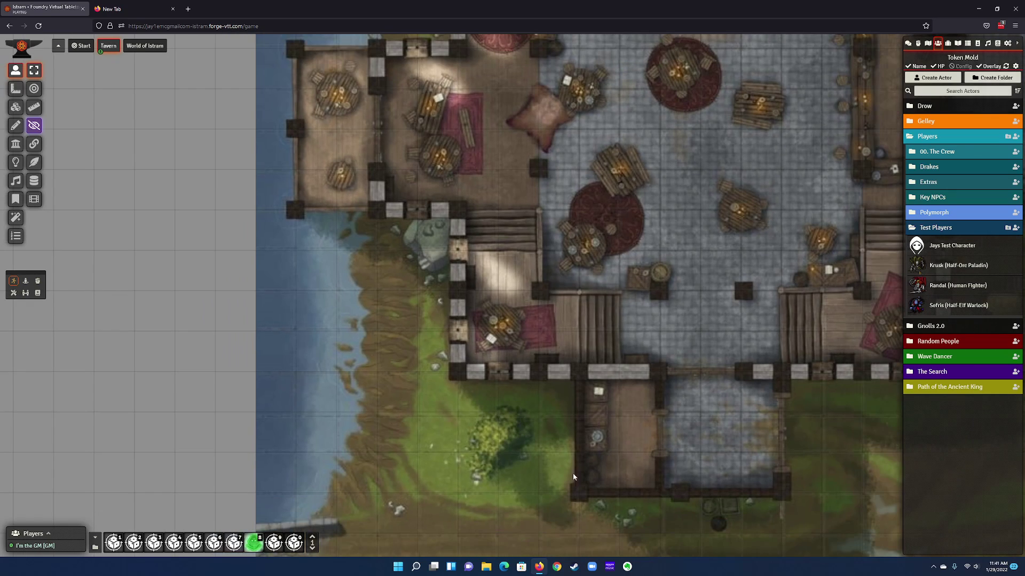
scroll(572, 473, "up", 4)
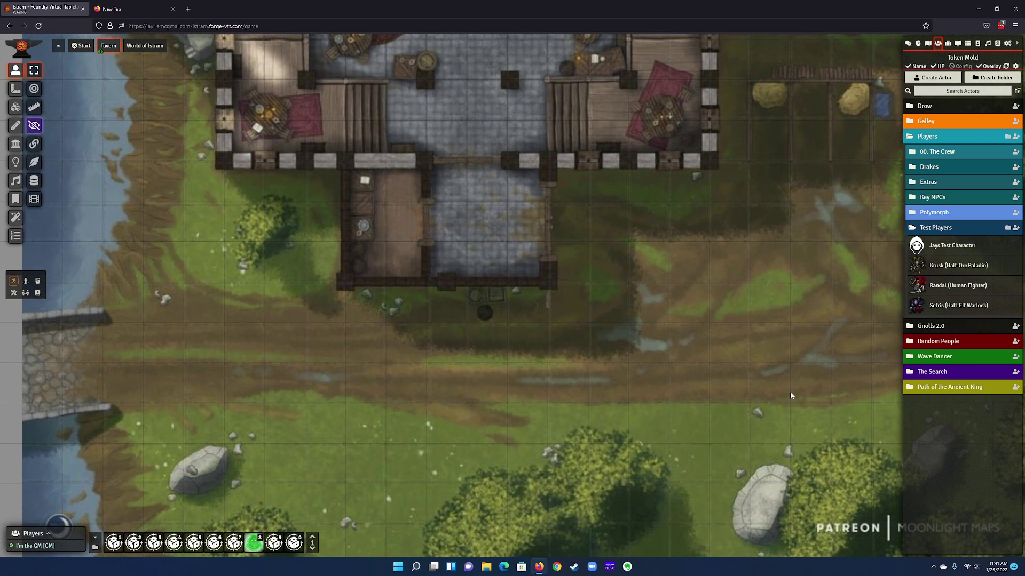
left_click_drag(789, 392, 503, 363)
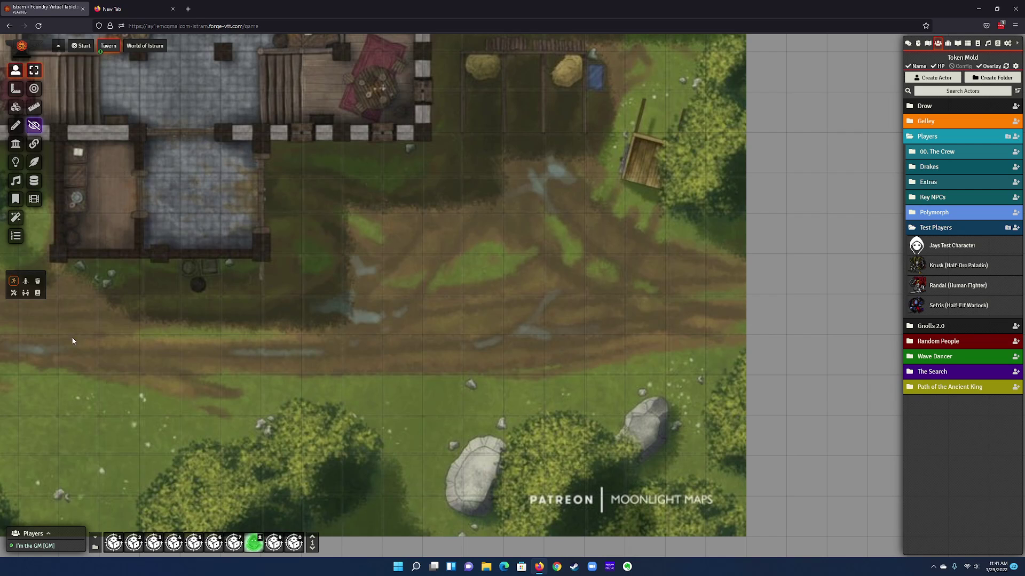
scroll(461, 422, "down", 2)
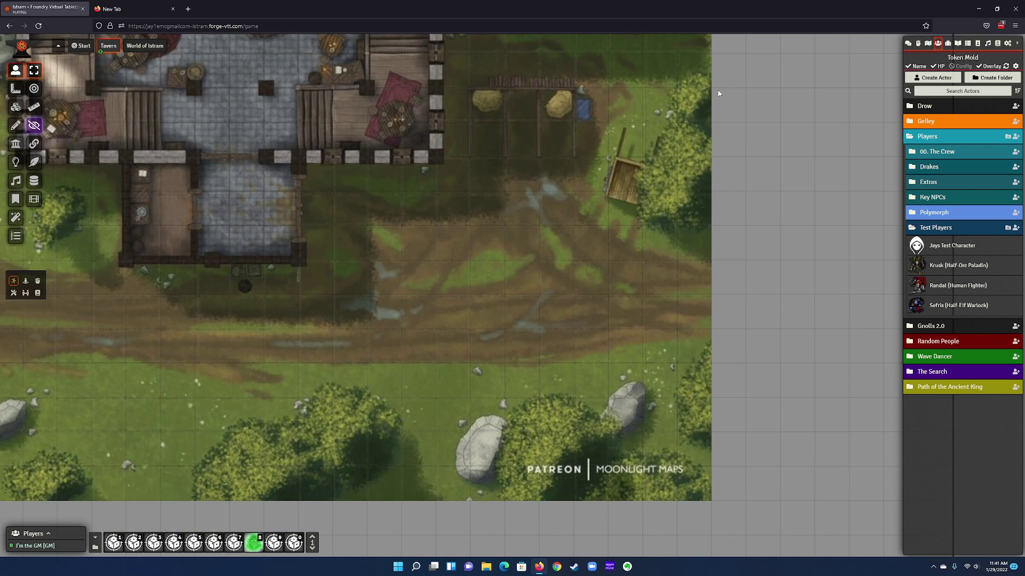
key("Left")
key("Up")
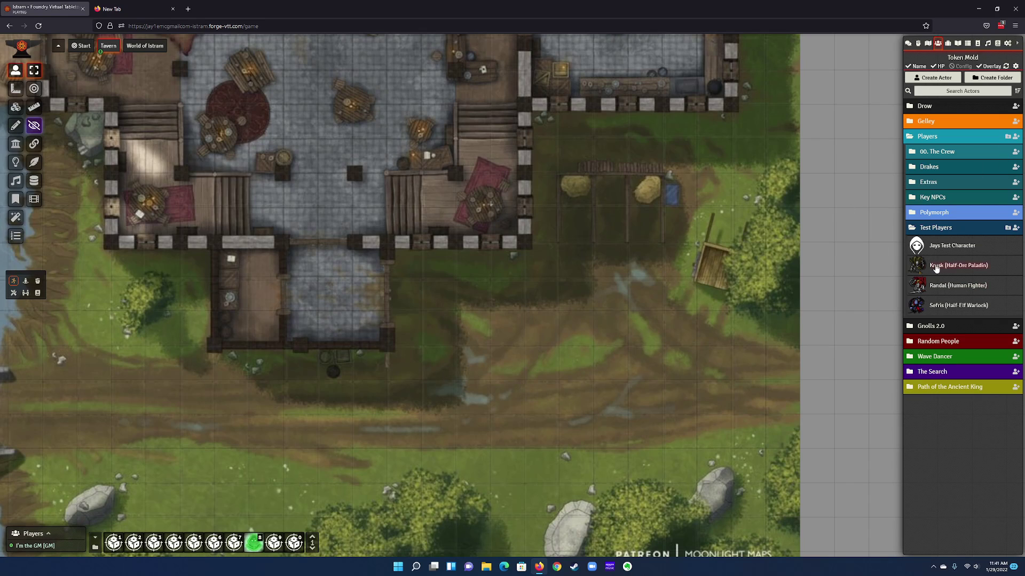
left_click_drag(936, 267, 435, 323)
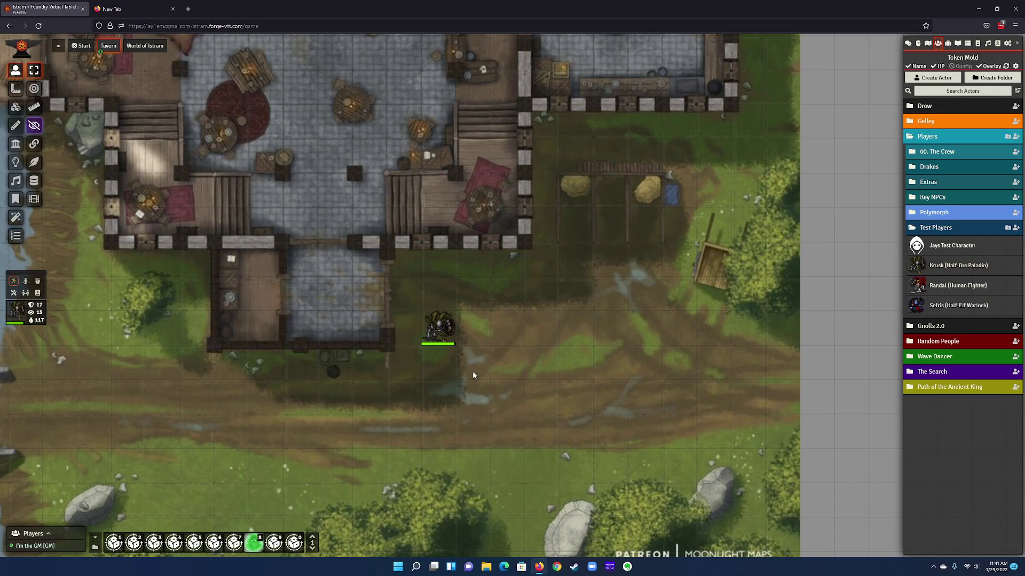
left_click(432, 327)
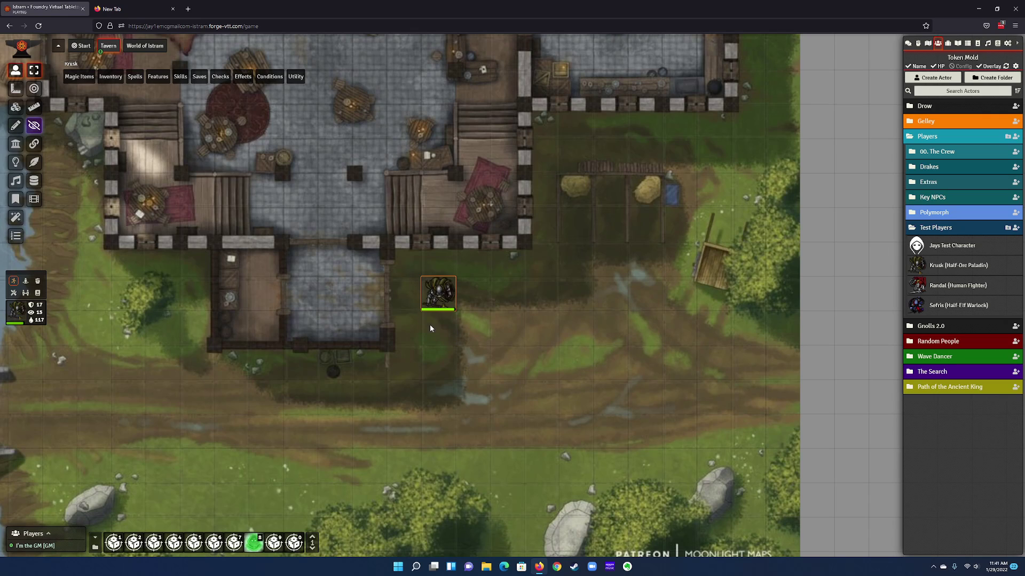
Walk Krusk's token across the yard and up into the tavern with the arrow keys.
key("Up")
key("Left")
key("Left")
key("Left")
key("Left")
key("Left")
key("Left")
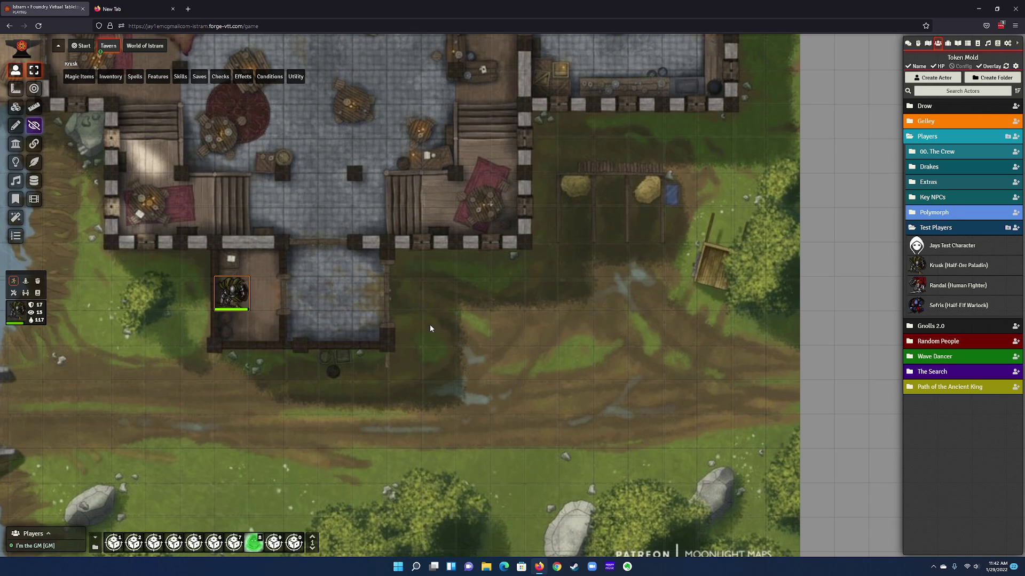
key("Right")
key("Right")
key("Left")
key("Right")
key("Left")
key("Right")
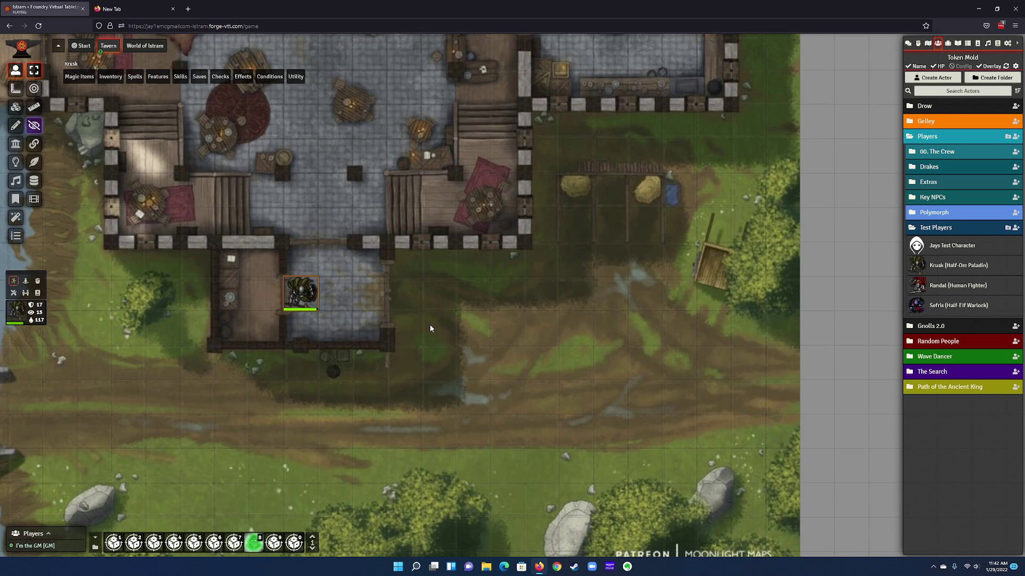
key("Right")
key("Up")
key("Up")
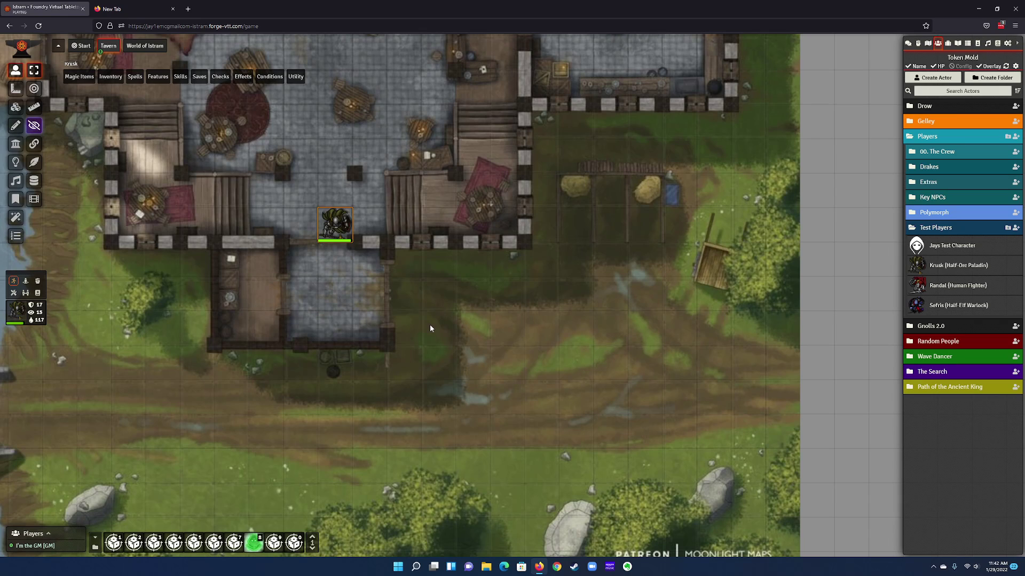
key("Up")
key("Up")
key("Up")
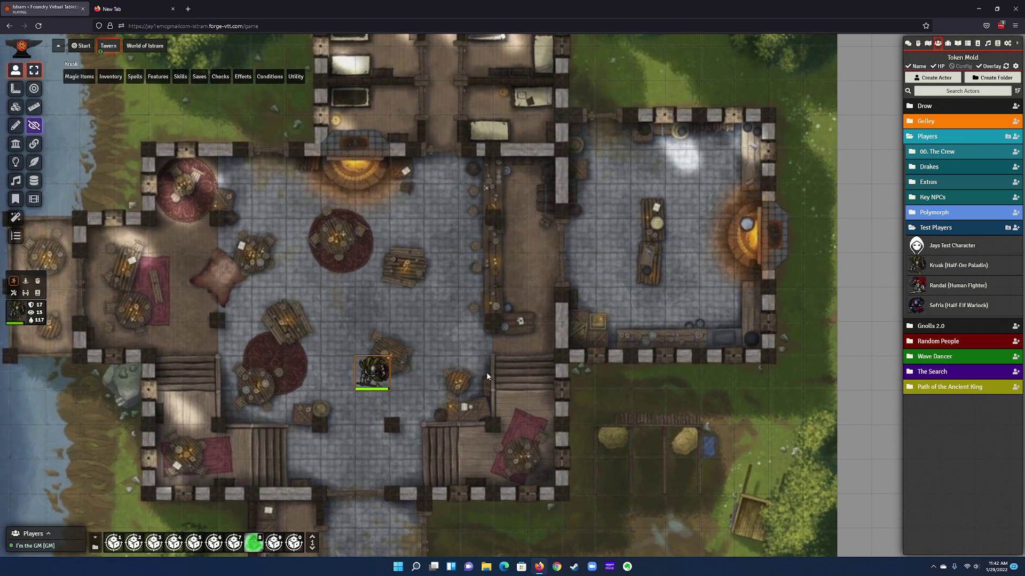
Walk Krusk's token through the bedrooms and back down into the main hall.
key("Up")
key("Up")
key("Right")
key("Right")
key("Right")
key("Up")
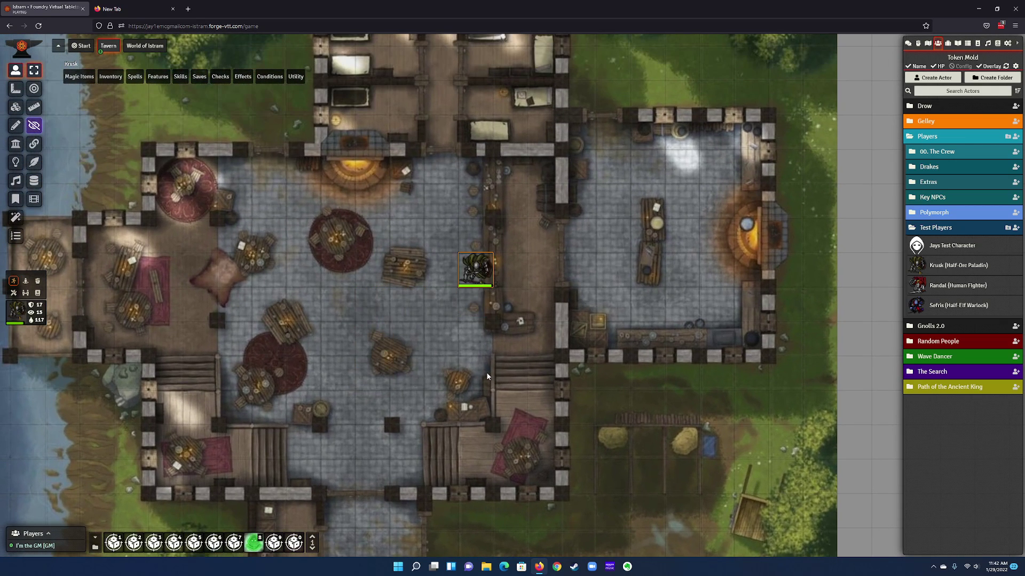
key("Up")
key("Up")
key("Up")
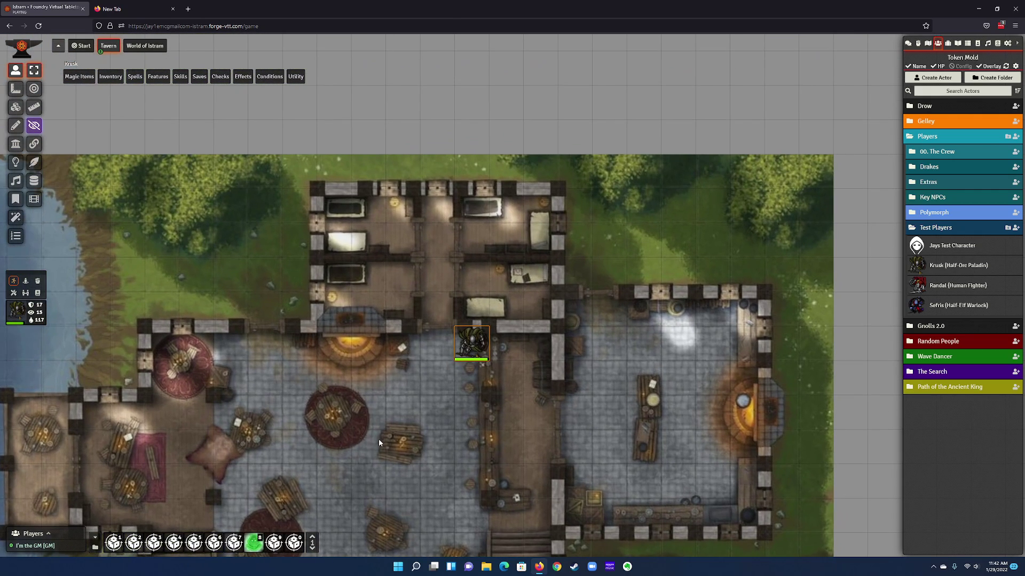
key("Left")
key("Up")
key("Down")
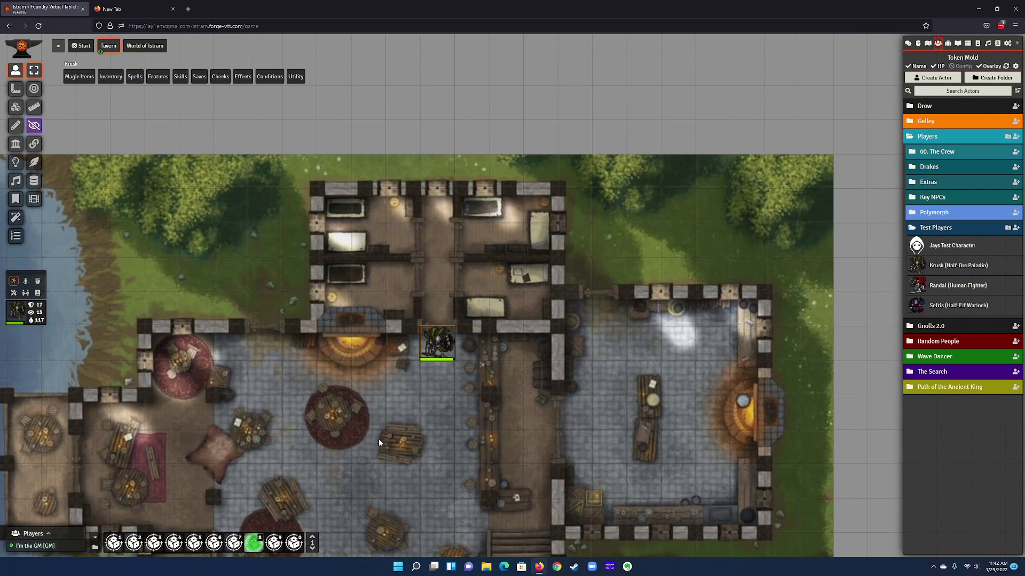
key("Up")
key("Up")
key("Up")
key("Left")
key("Right")
key("Right")
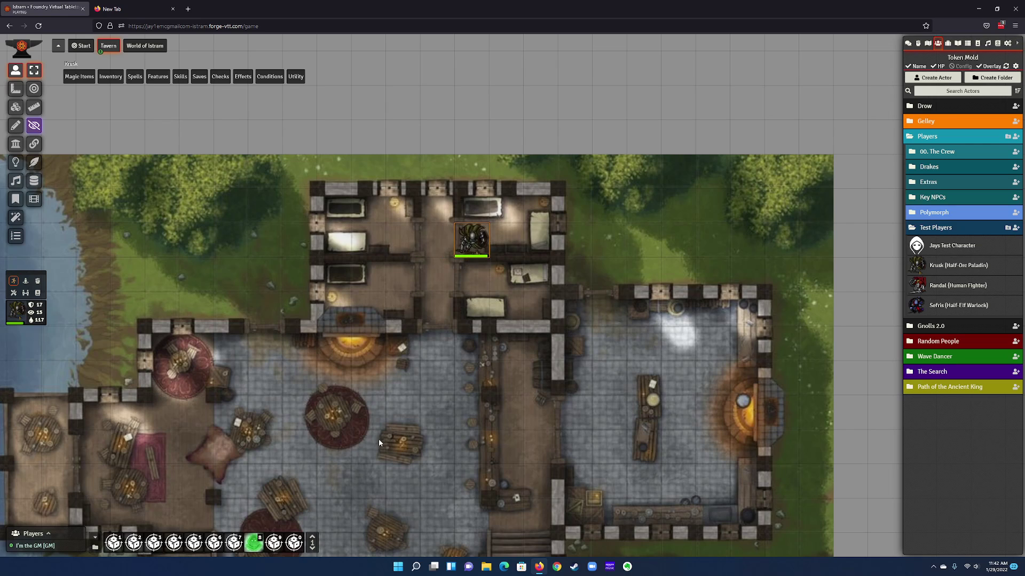
key("Right")
key("Left")
key("Left")
key("Down")
key("Down")
key("Up")
key("Left")
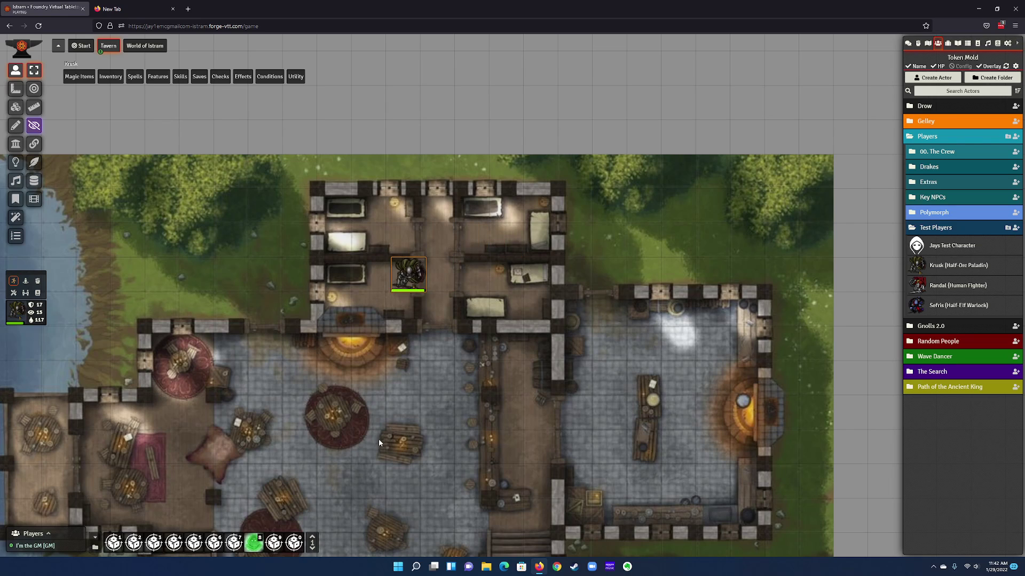
key("Left")
key("Right")
key("Right")
key("Right")
key("Right")
key("Left")
key("Left")
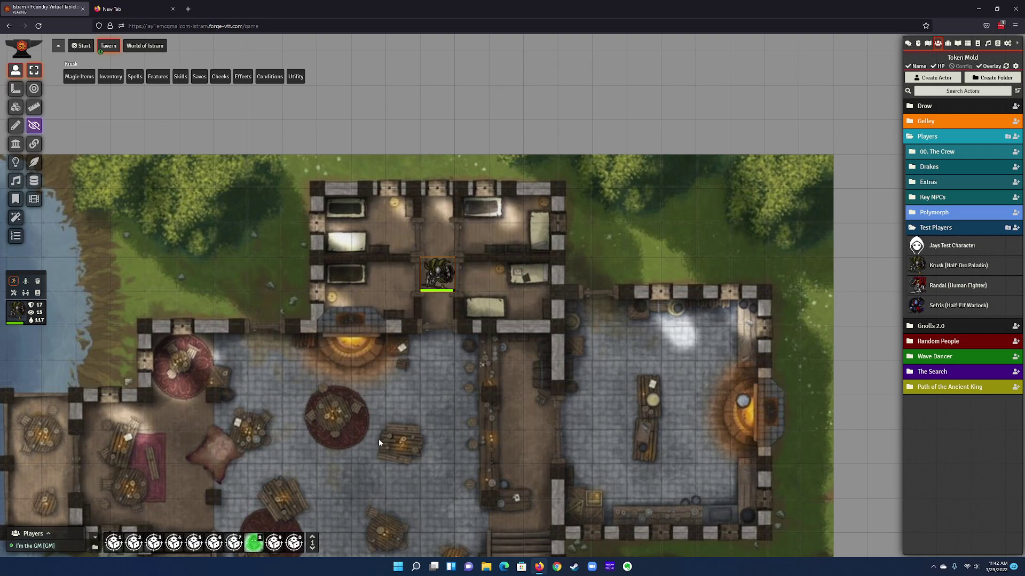
key("Down")
key("Down")
key("Down")
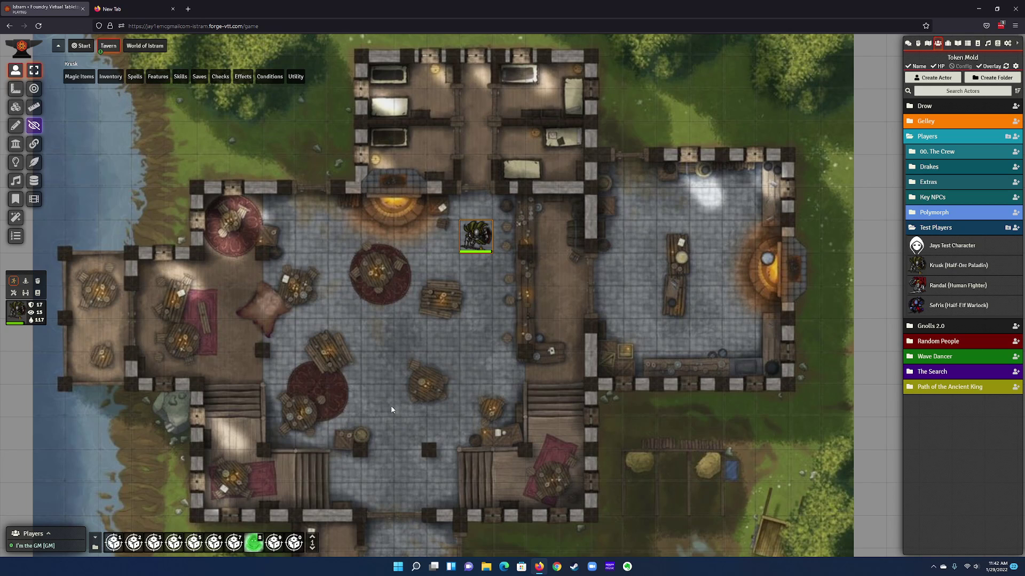
Open the D&D Content Maps folder in File Explorer and briefly preview the Burried City map image.
left_click(486, 567)
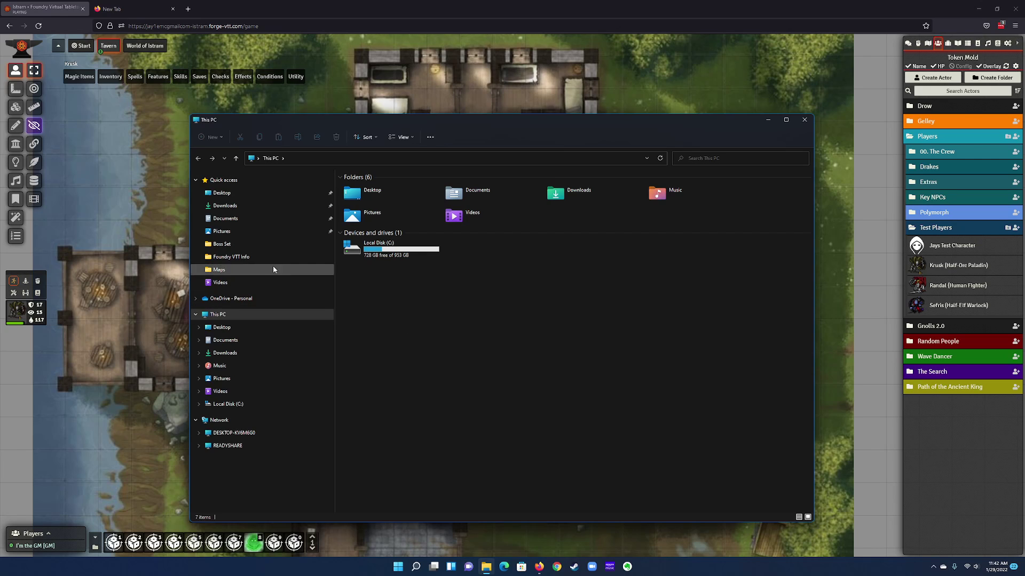
left_click(253, 271)
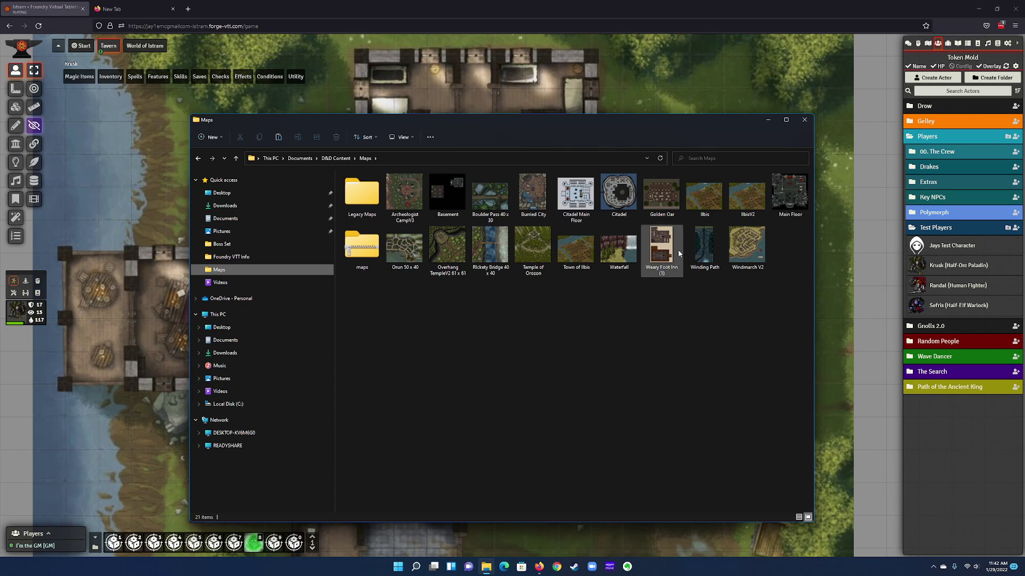
double_click(531, 201)
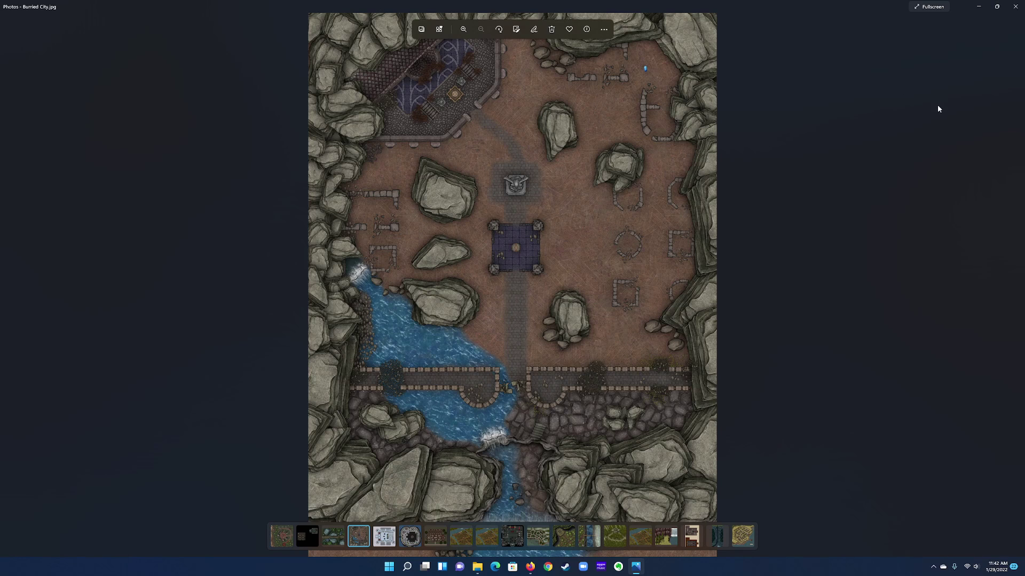
left_click(1015, 7)
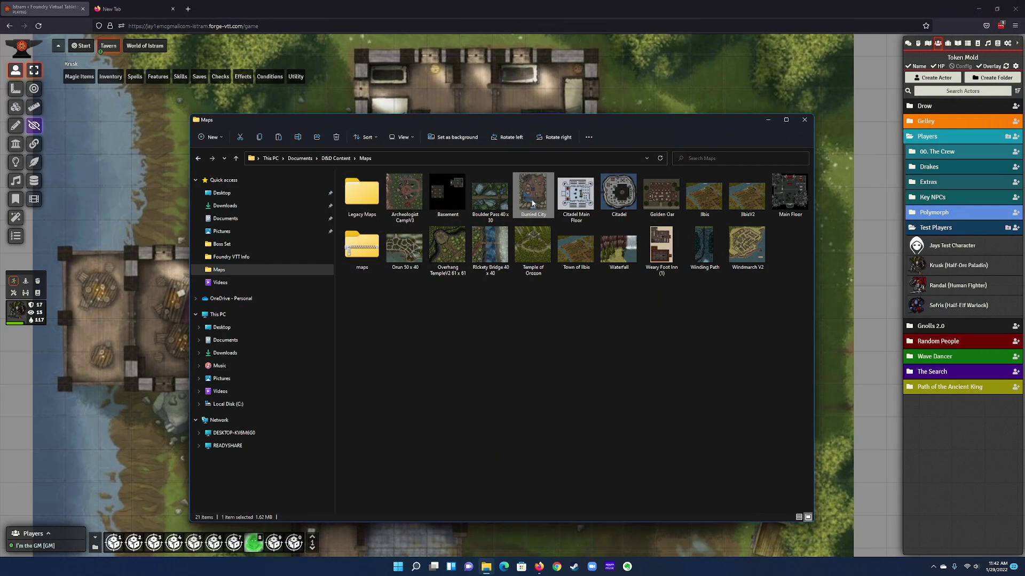
Check Burried City's image details (1536 × 2048 pixels, 96 dpi) in its Properties, then cancel.
right_click(532, 202)
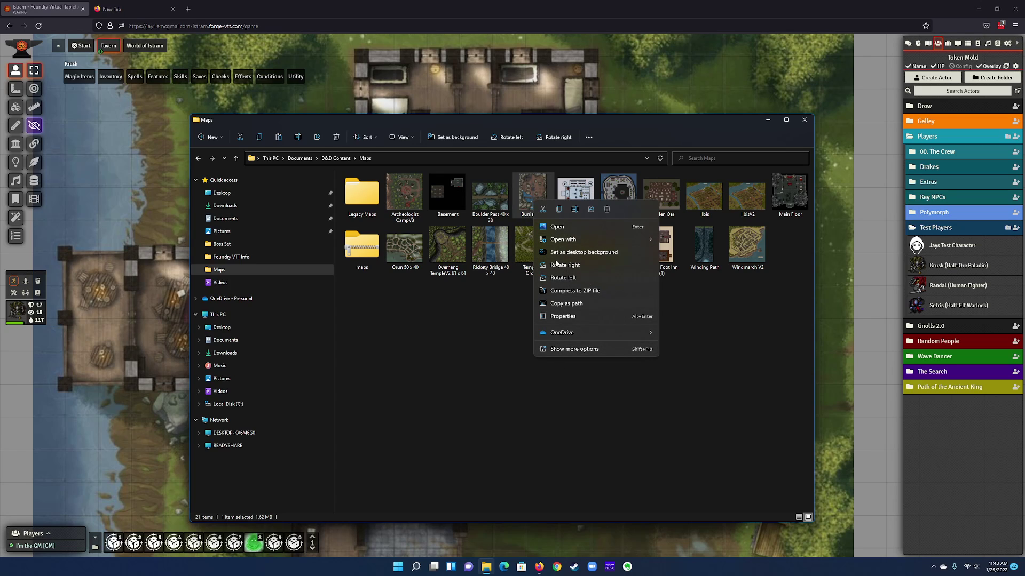
left_click(567, 318)
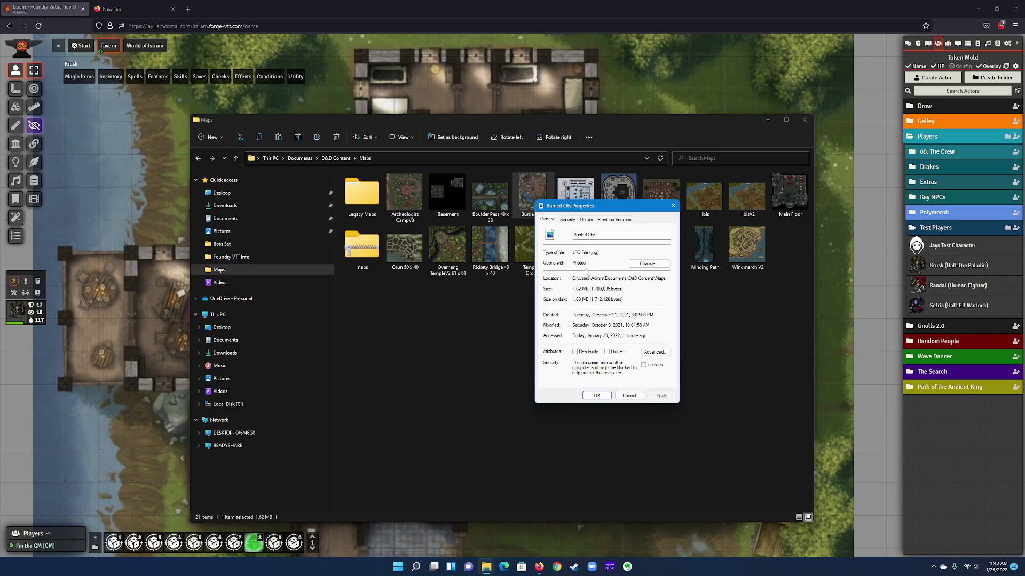
left_click(586, 220)
scroll(633, 343, "down", 3)
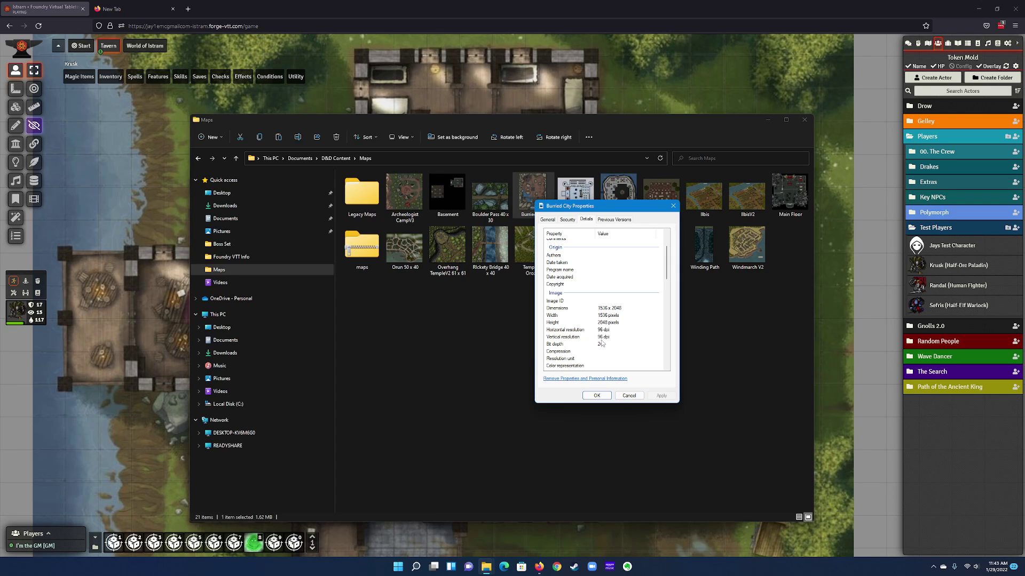
left_click(621, 398)
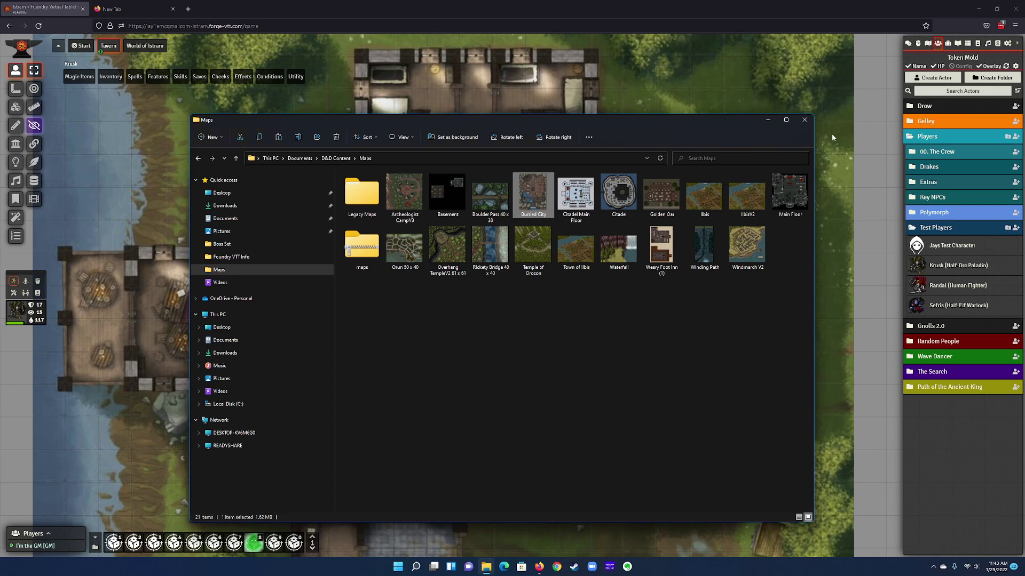
Return to Foundry and set the Tavern scene's grid size to 96.
left_click(805, 120)
scroll(469, 278, "up", 2)
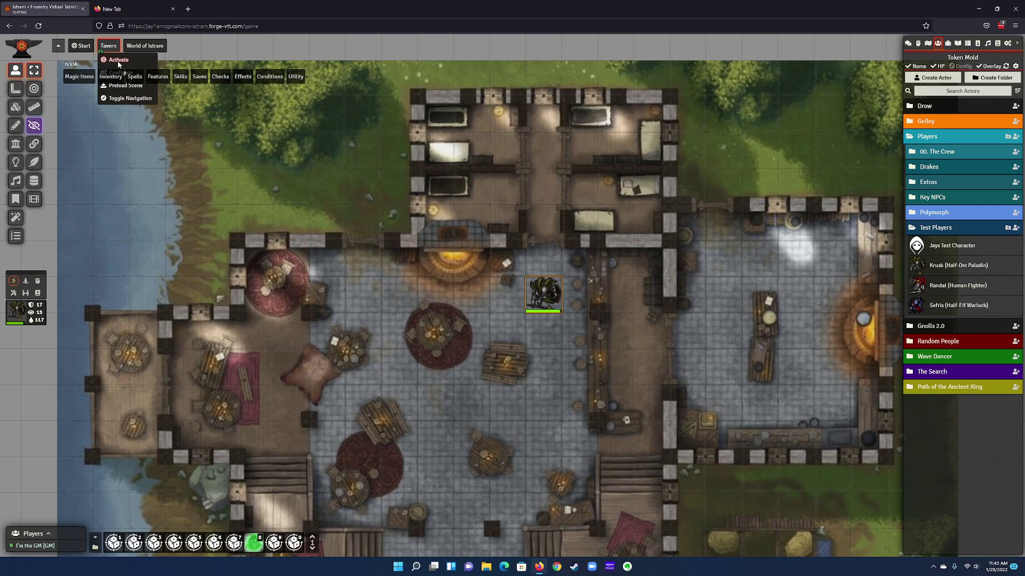
left_click(296, 259)
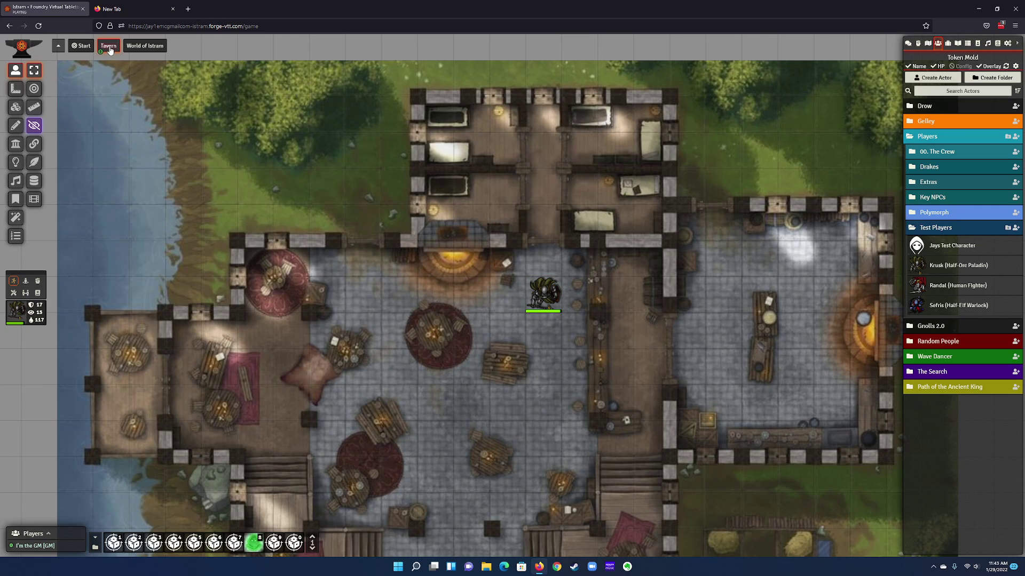
right_click(108, 45)
left_click(120, 73)
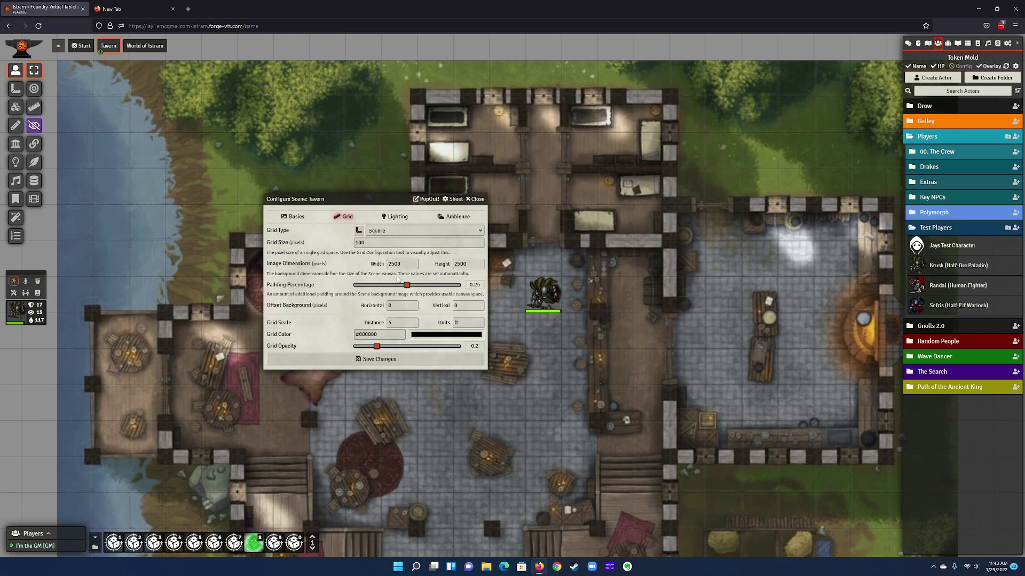
left_click_drag(379, 245, 331, 252)
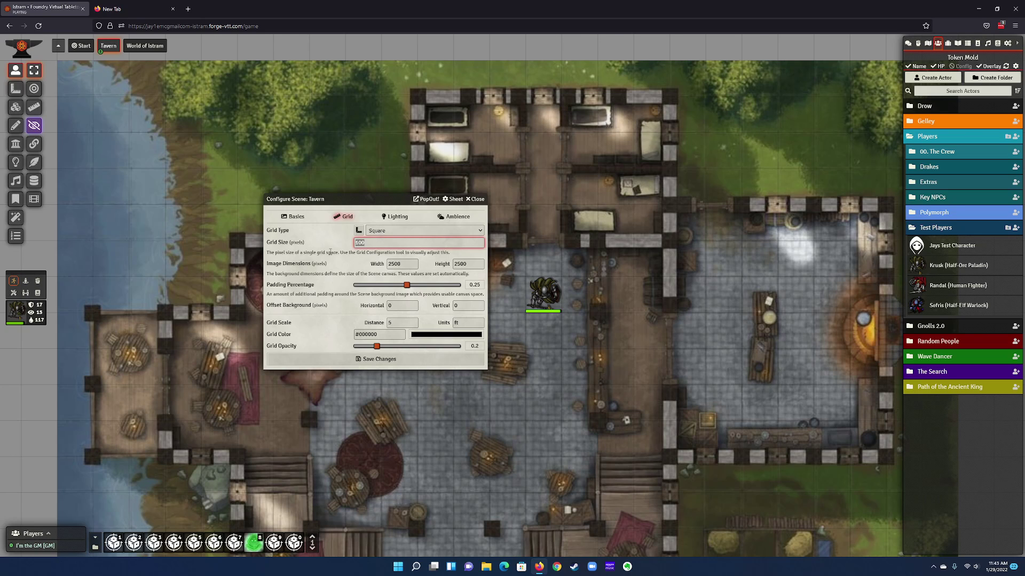
type("96")
key("Return")
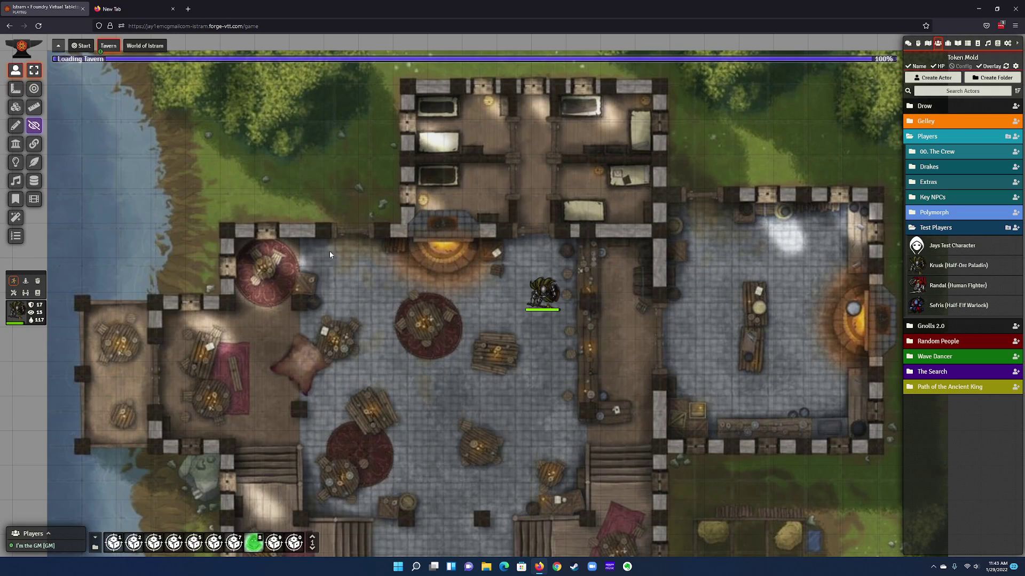
Restore the Tavern scene's grid size to 100 and look over the reloaded map.
right_click(108, 46)
left_click(120, 73)
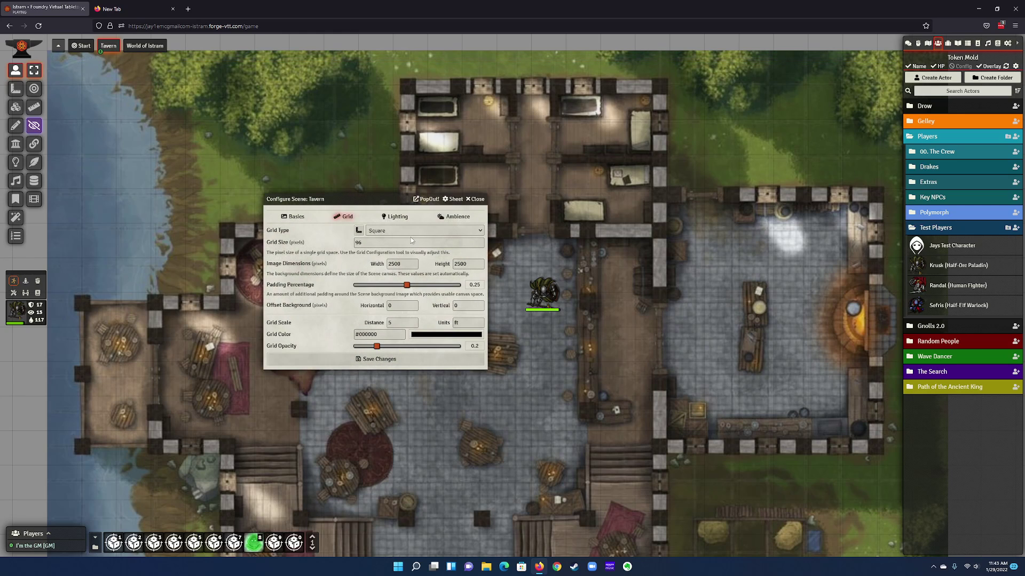
left_click_drag(361, 244, 343, 239)
type("100")
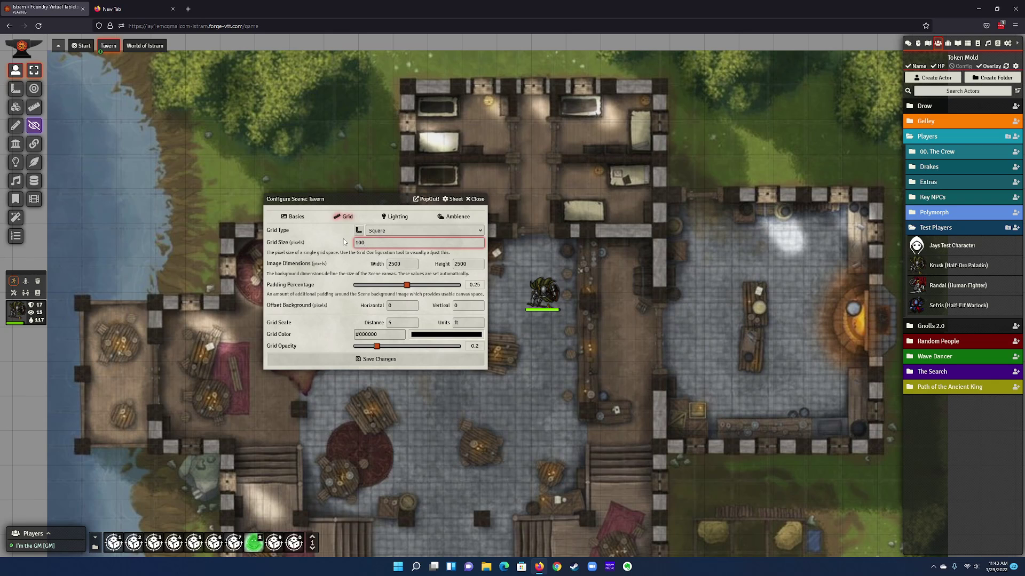
key("Return")
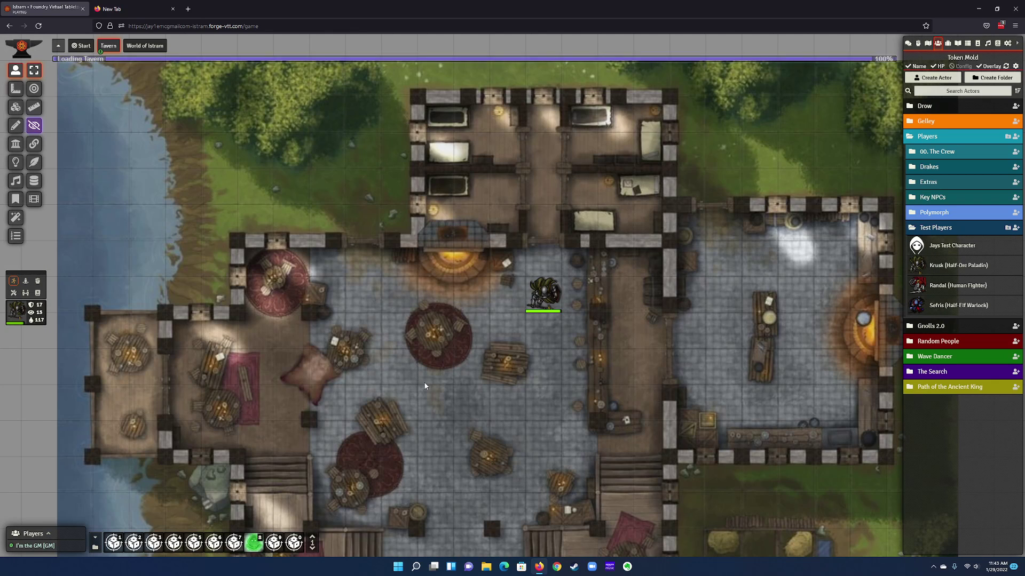
scroll(424, 385, "down", 1)
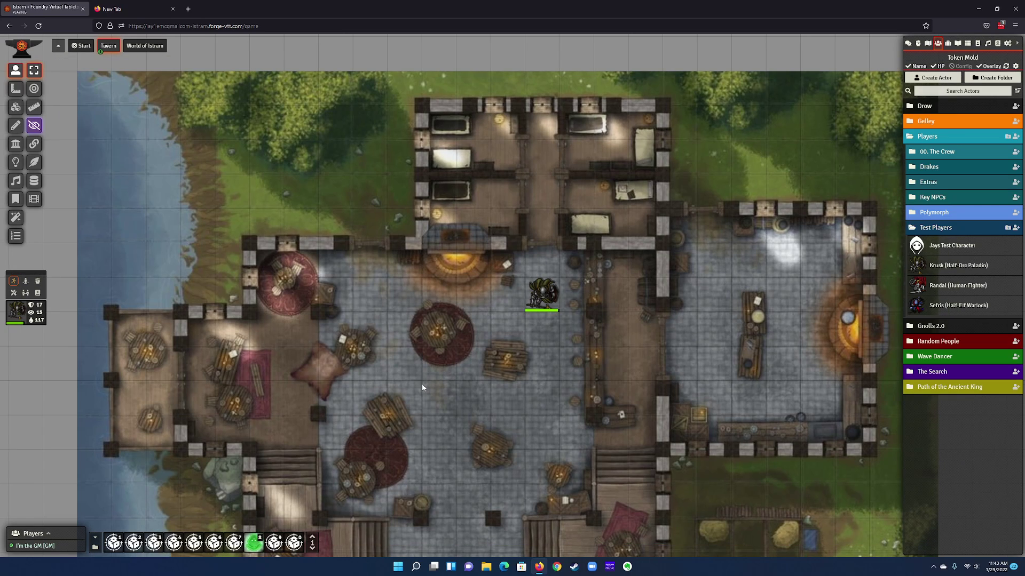
scroll(380, 393, "down", 1)
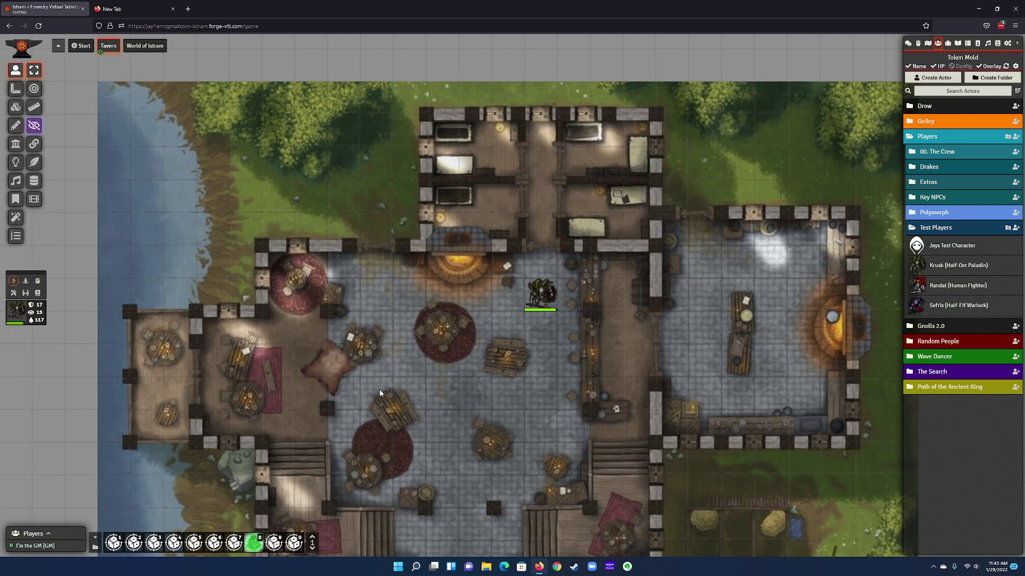
left_click_drag(407, 417, 347, 349)
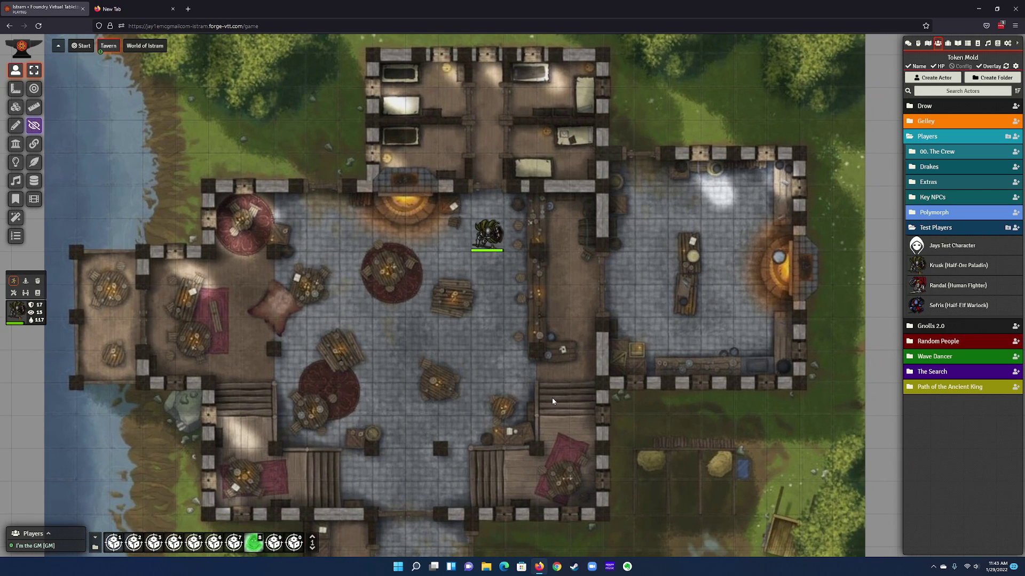
scroll(470, 327, "down", 1)
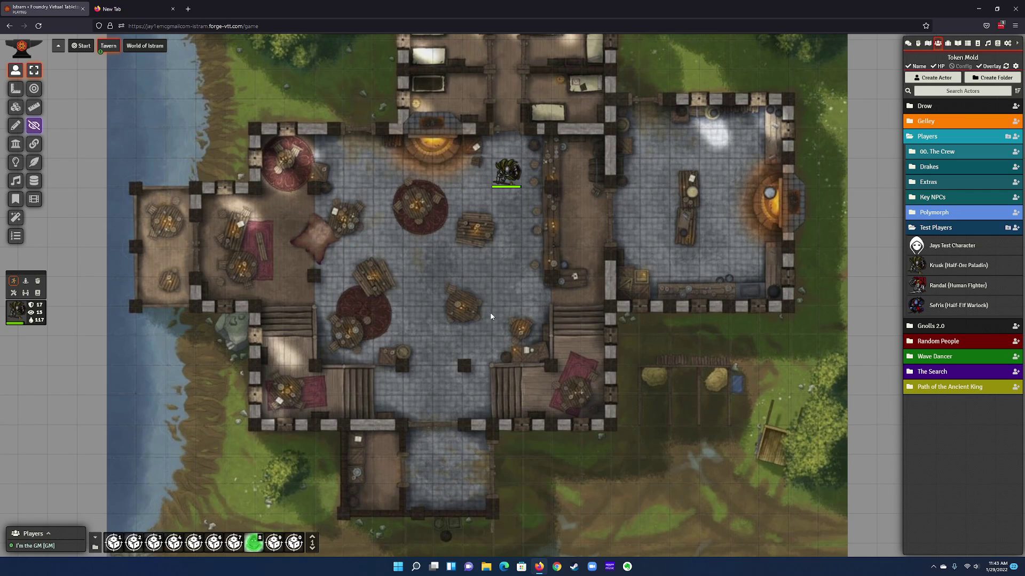
left_click_drag(353, 204, 384, 270)
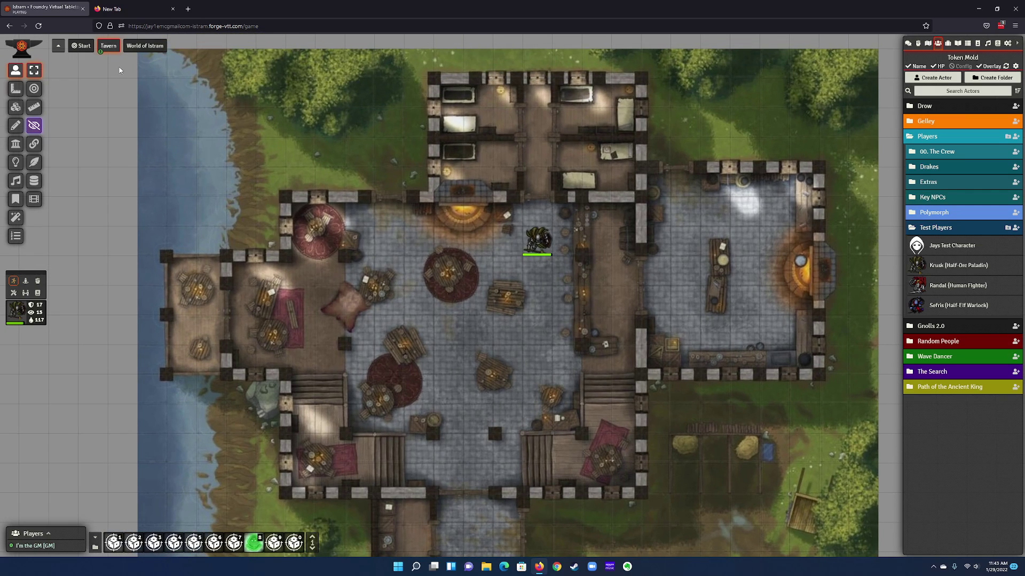
In the Tavern scene's Basics settings, try black as the background colour.
right_click(109, 46)
left_click(114, 73)
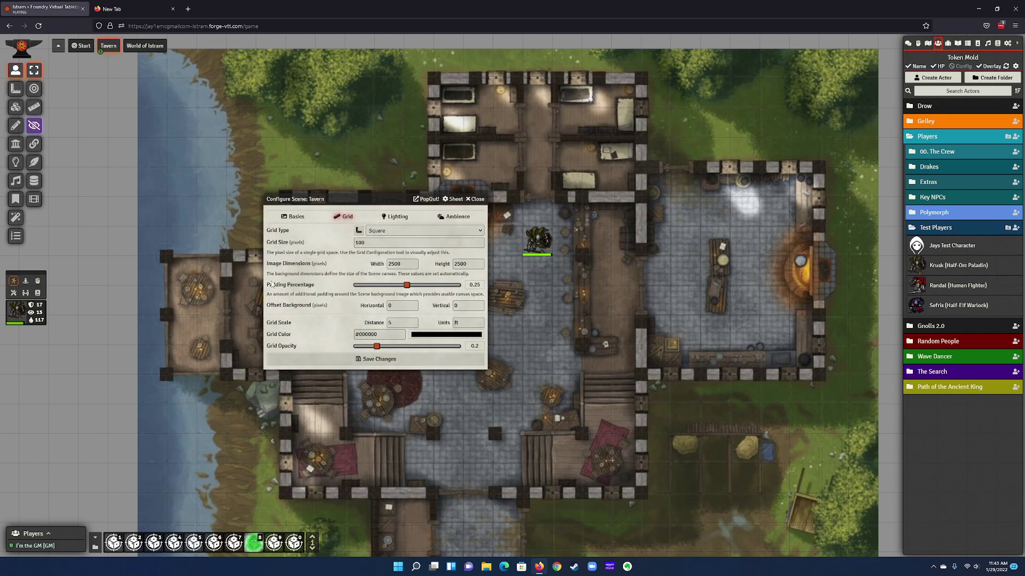
left_click_drag(379, 199, 481, 253)
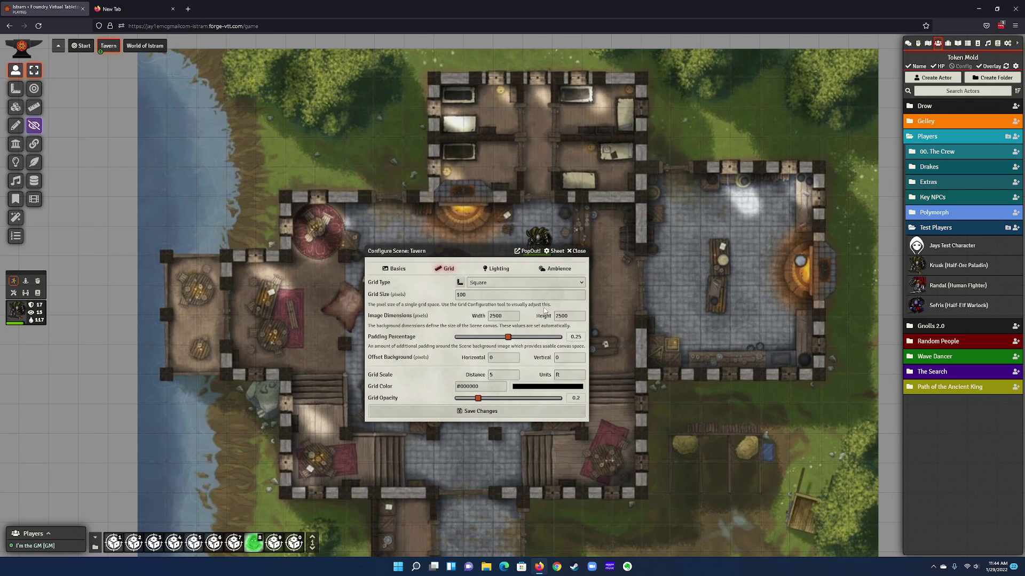
left_click(401, 273)
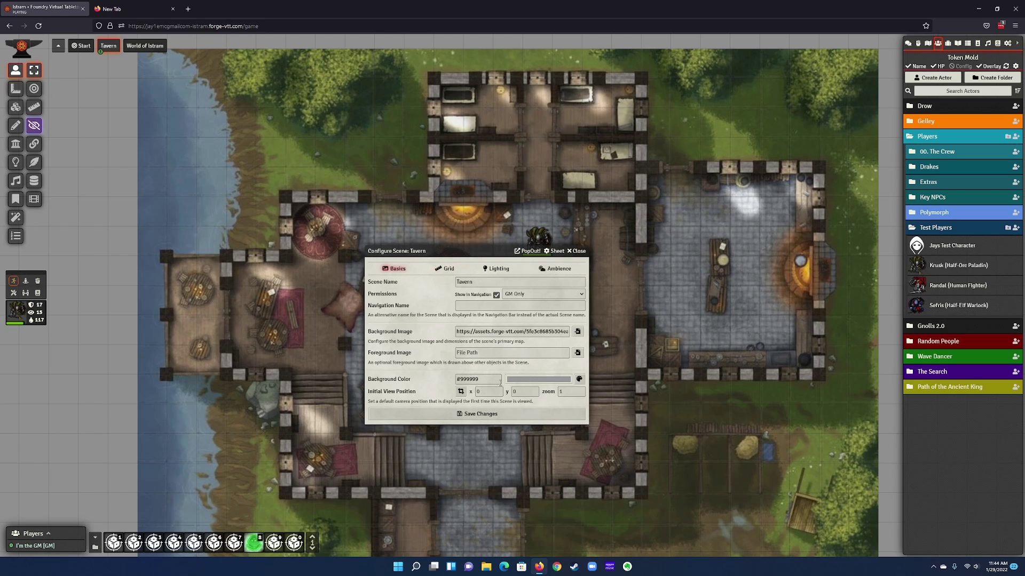
left_click(550, 380)
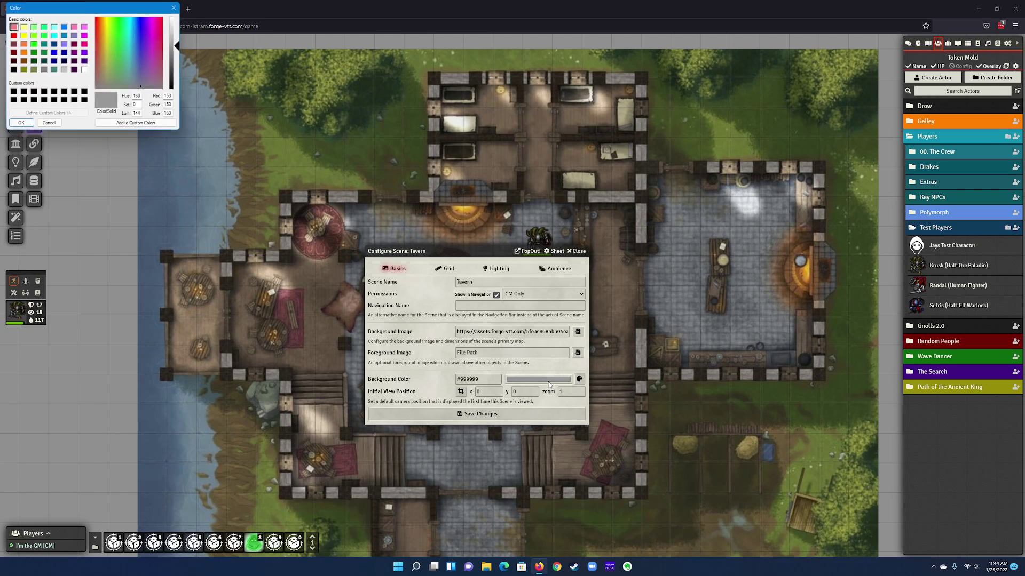
left_click_drag(141, 4, 263, 139)
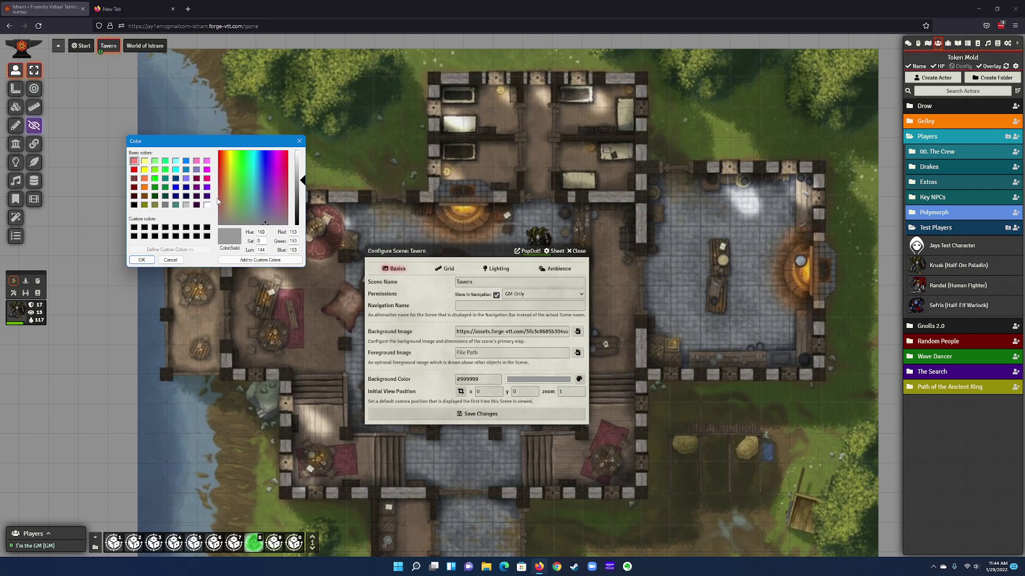
left_click(134, 205)
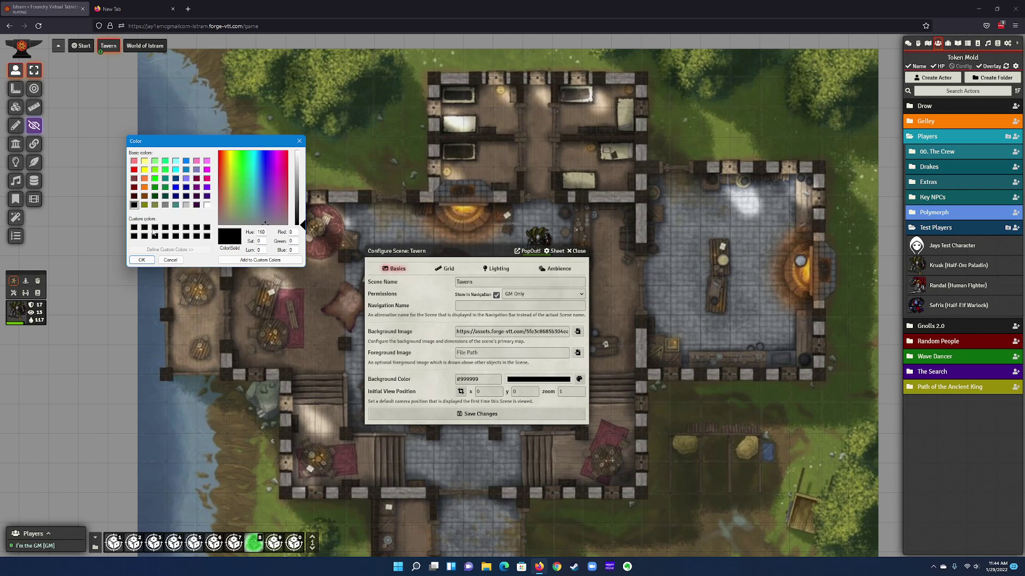
left_click(142, 260)
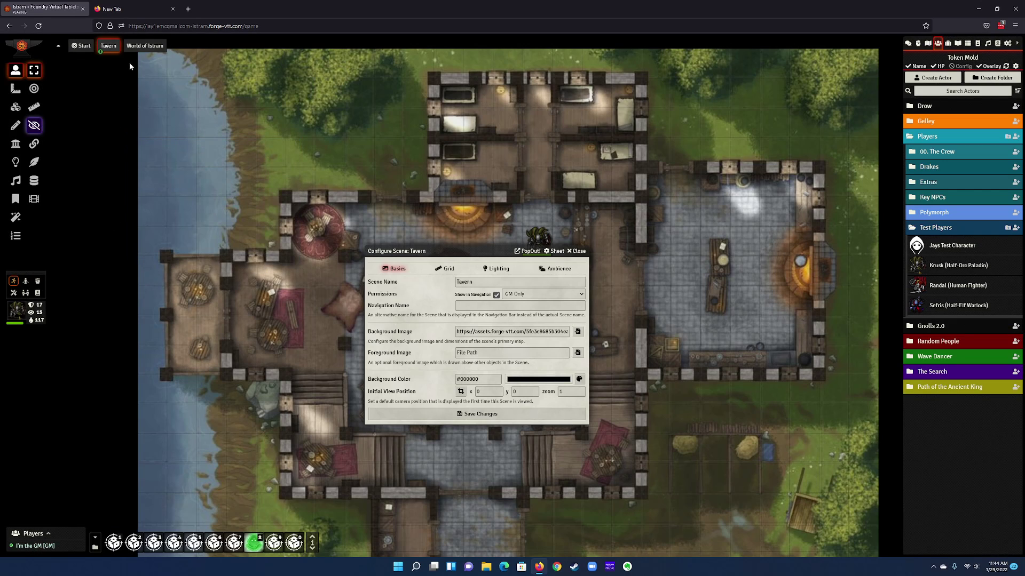
Change the Tavern background colour to blue (#0000ff) and check the map.
key("Down")
key("Down")
key("Down")
key("Down")
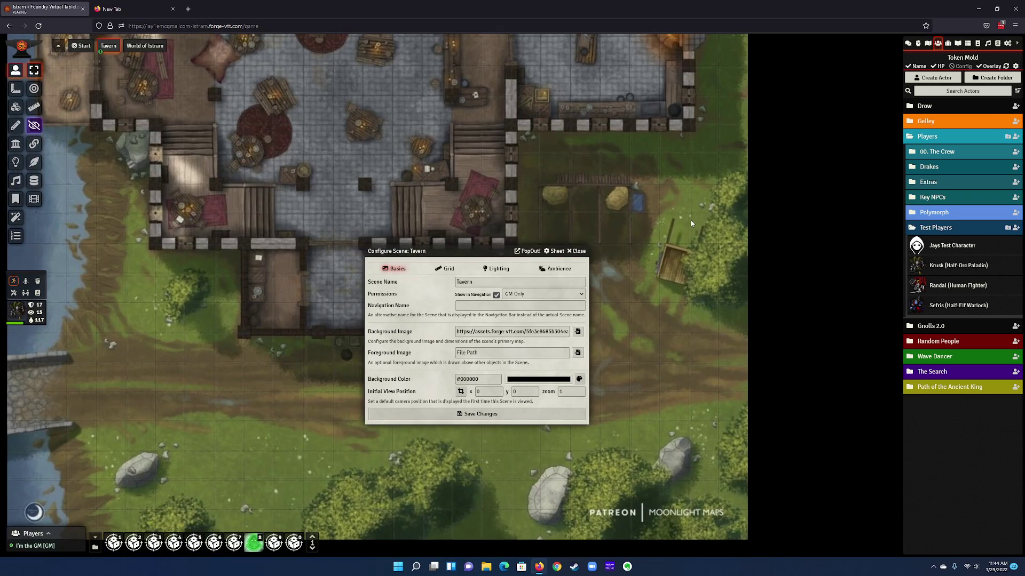
key("Up")
key("Up")
key("Up")
key("Up")
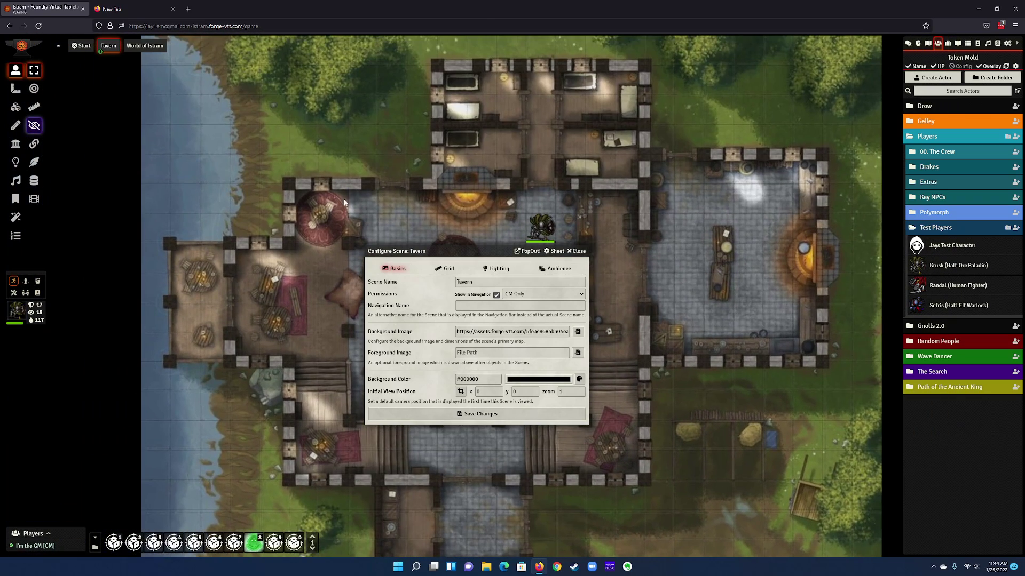
key("Down")
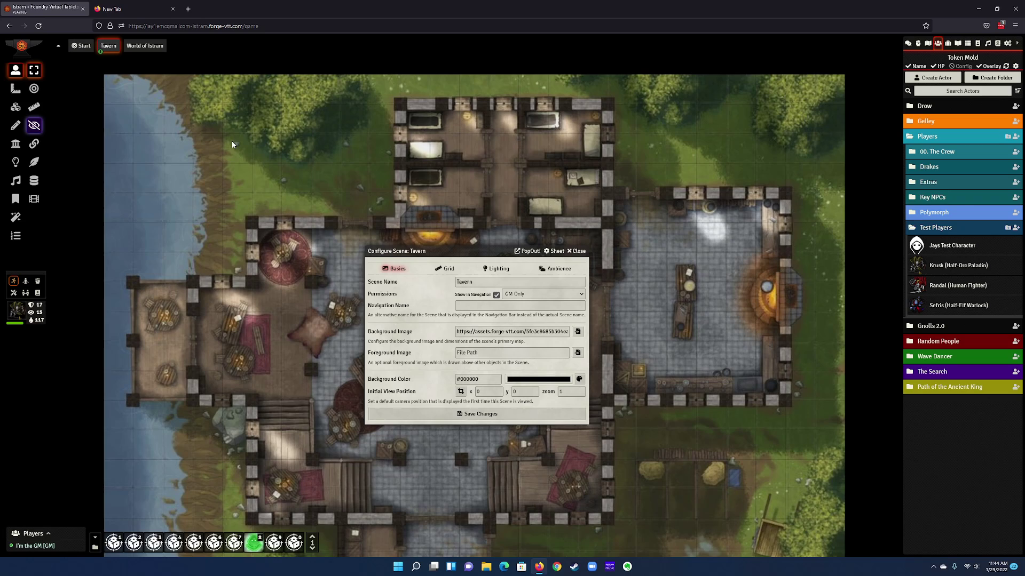
left_click_drag(232, 142, 266, 159)
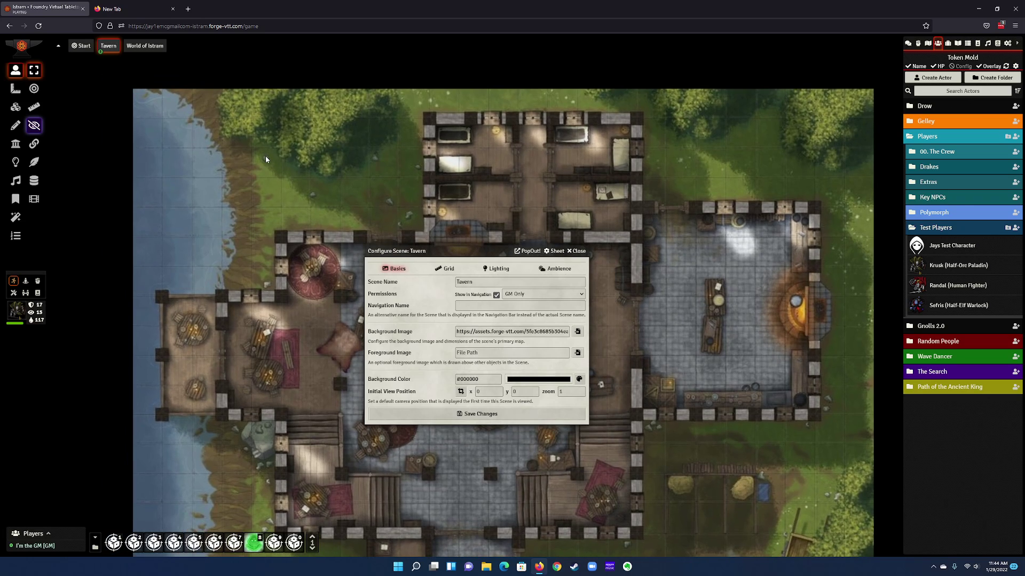
left_click(536, 380)
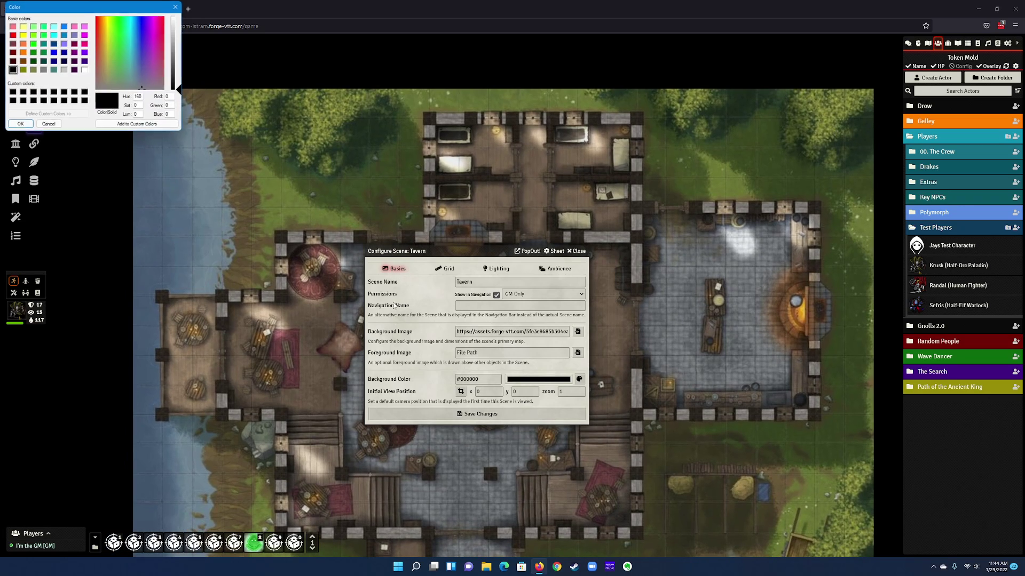
left_click(53, 52)
left_click(19, 125)
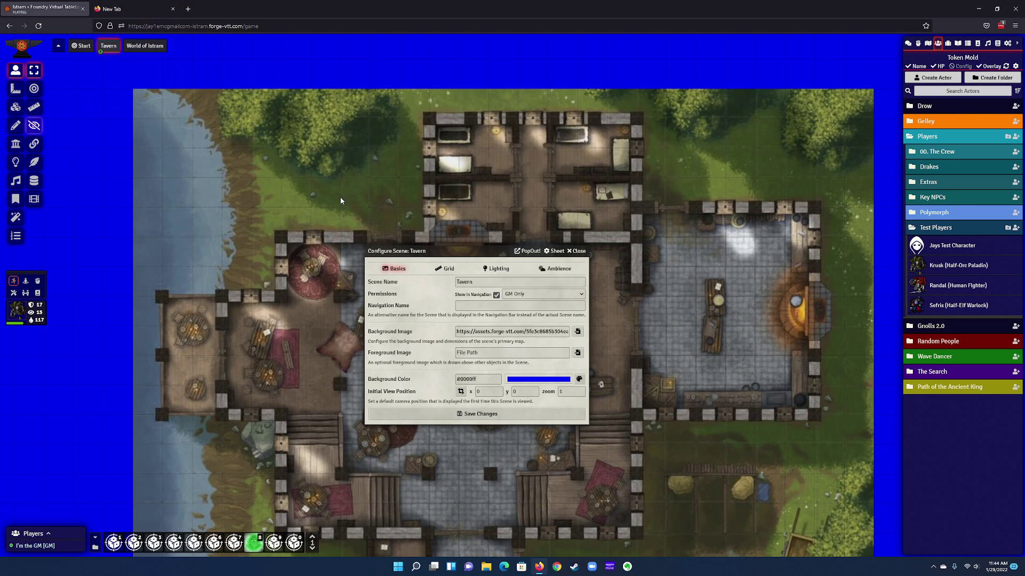
left_click_drag(702, 302, 672, 220)
scroll(795, 328, "up", 1)
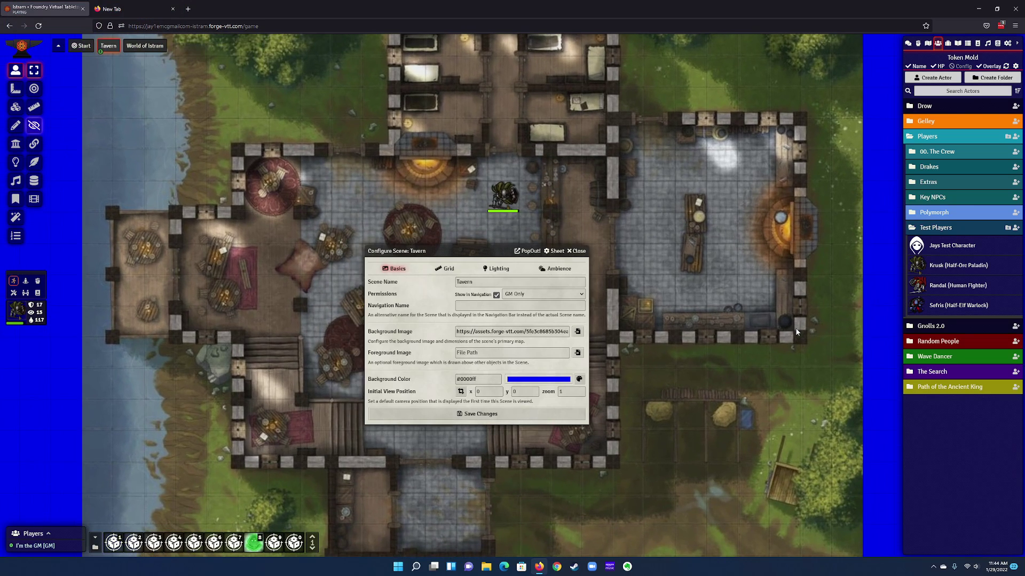
left_click(448, 271)
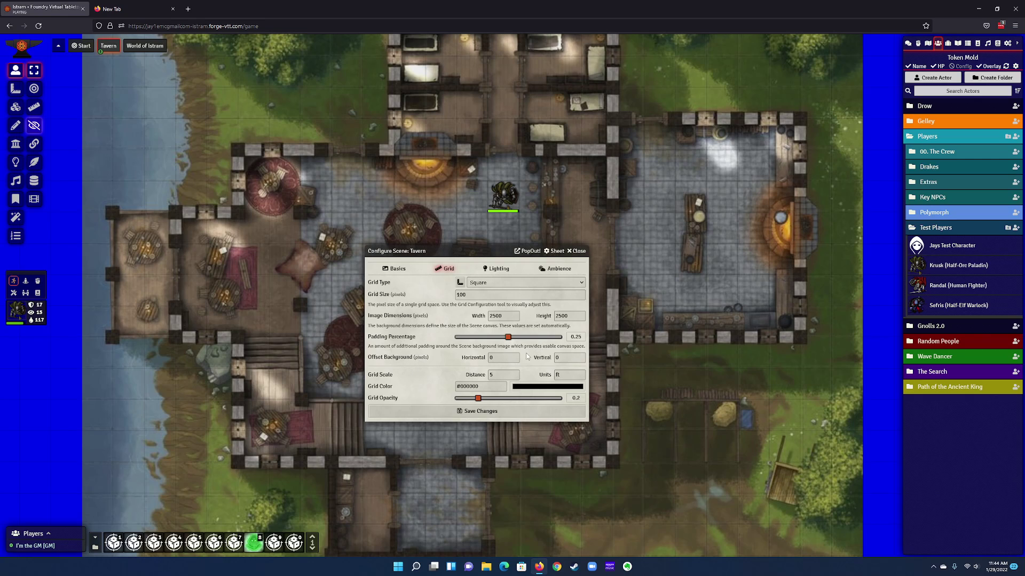
left_click(551, 390)
left_click_drag(112, 8, 187, 98)
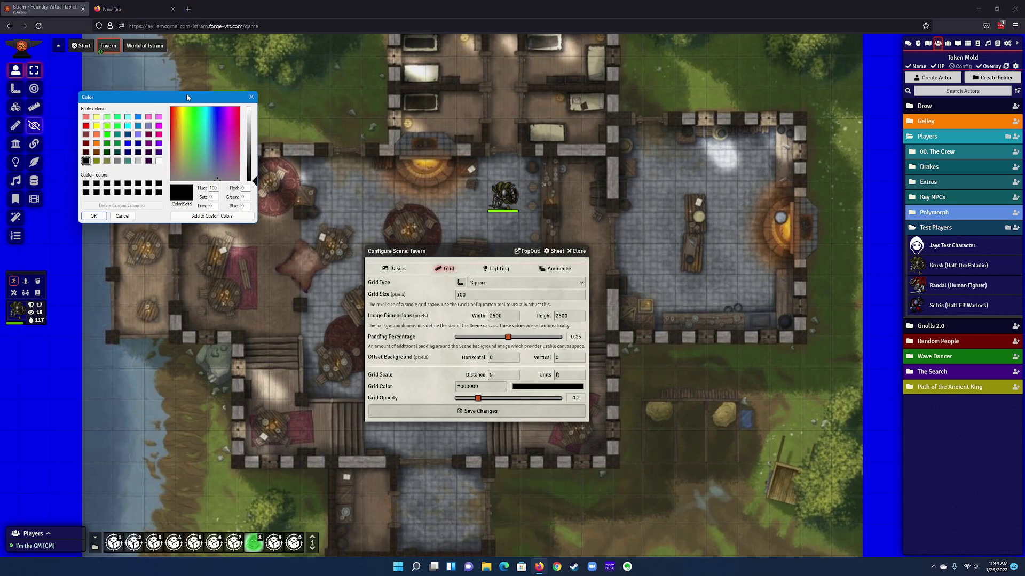
left_click(96, 126)
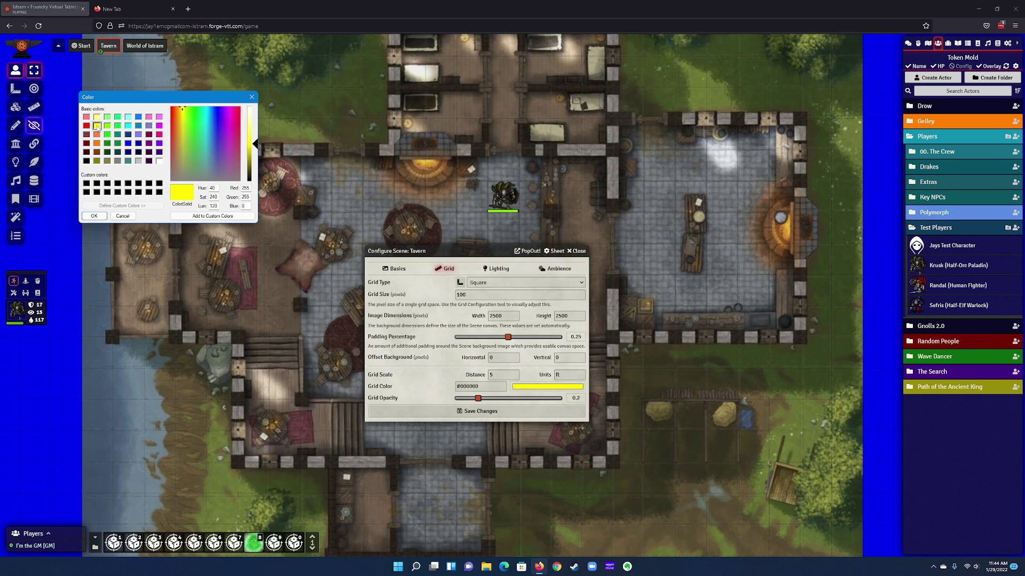
left_click(94, 216)
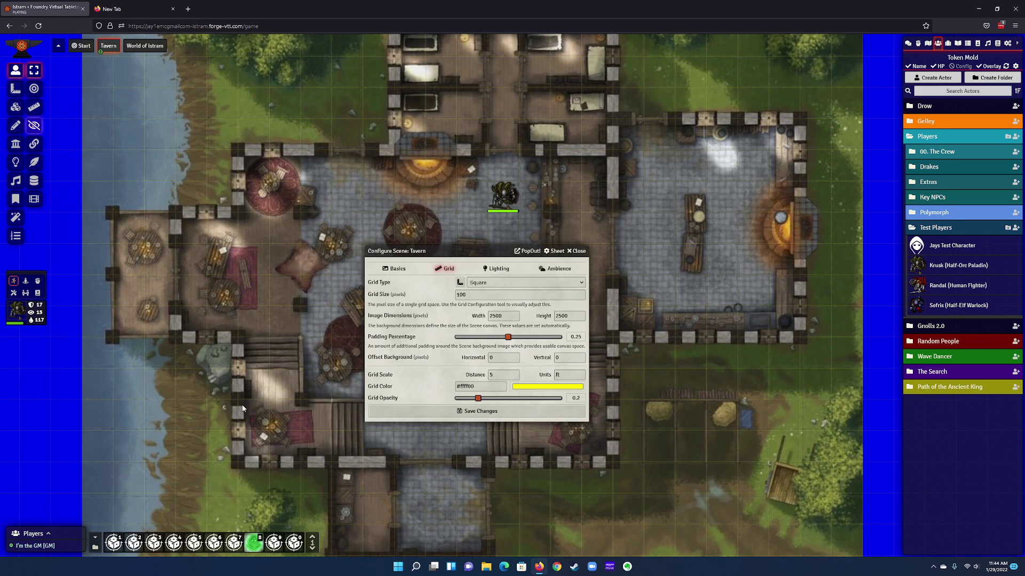
left_click_drag(728, 498, 732, 287)
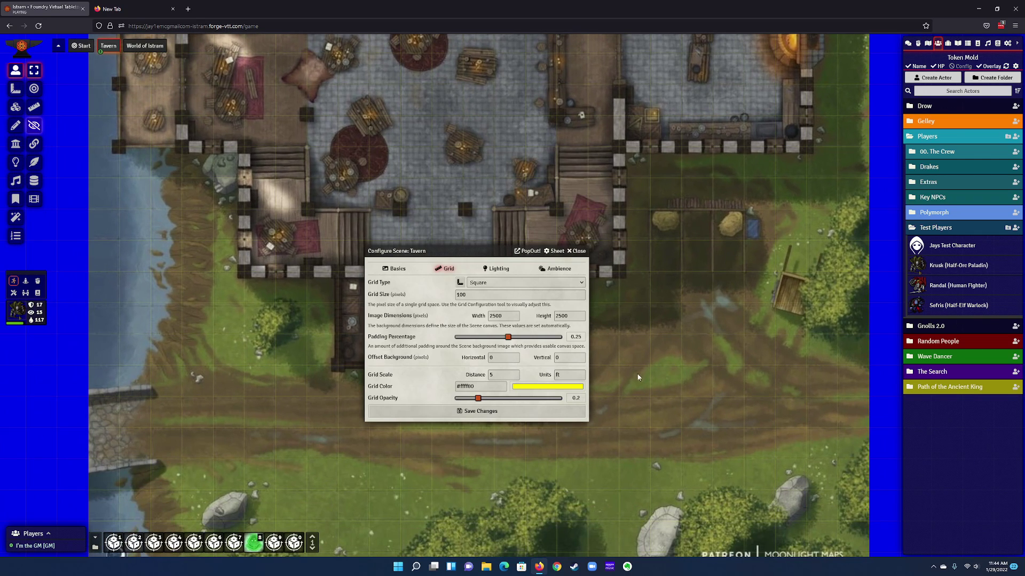
scroll(292, 399, "down", 4)
scroll(679, 407, "up", 4)
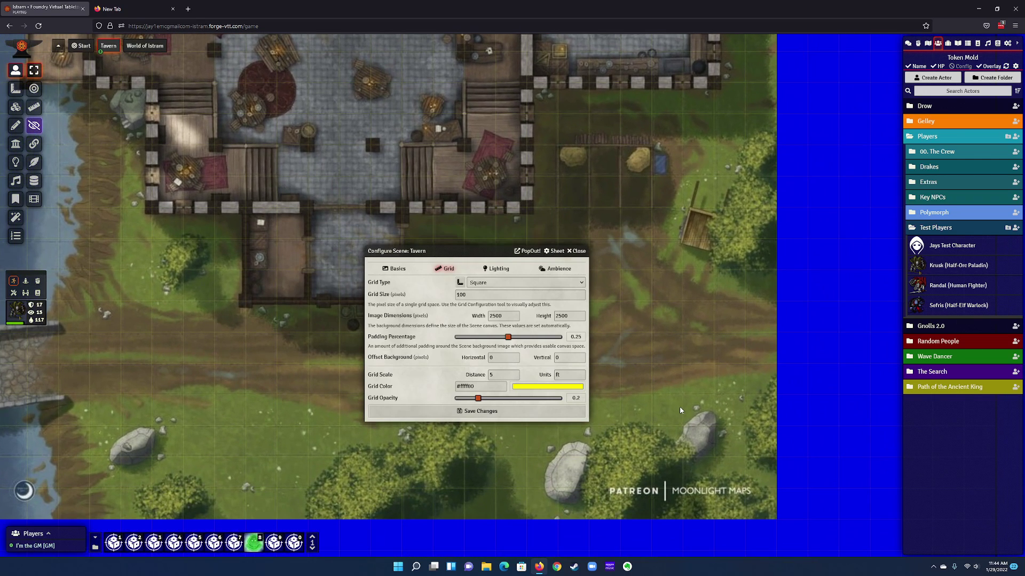
key("Up")
key("Left")
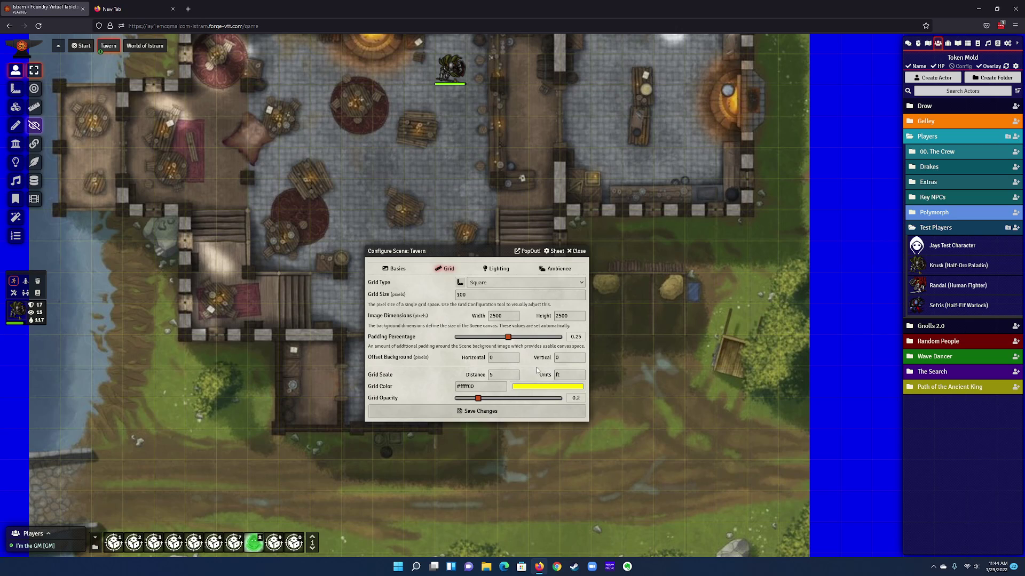
left_click_drag(491, 250, 658, 388)
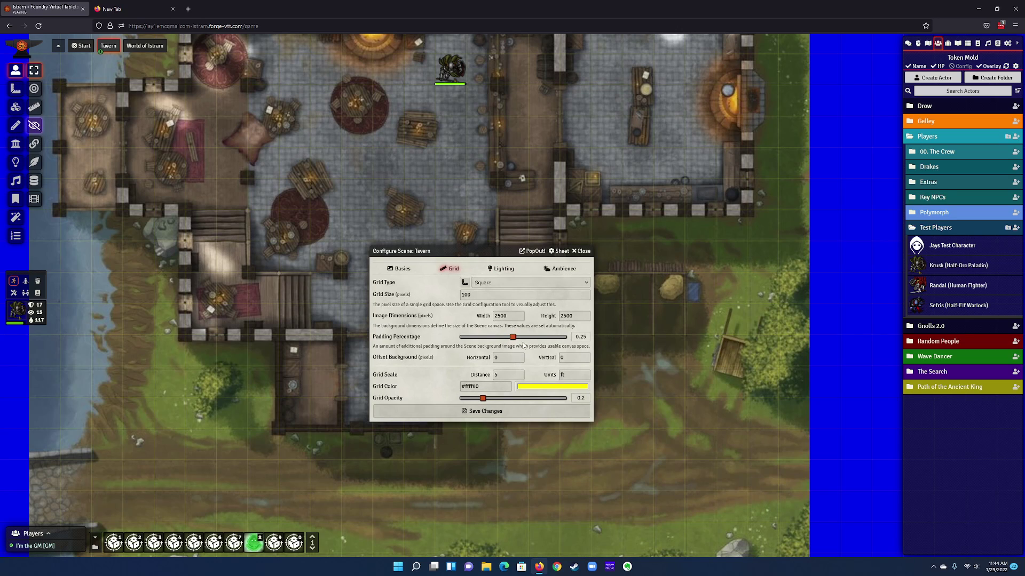
Show the Tavern's Lighting settings, activate World of Istram, then reactivate the Tavern scene.
left_click(501, 271)
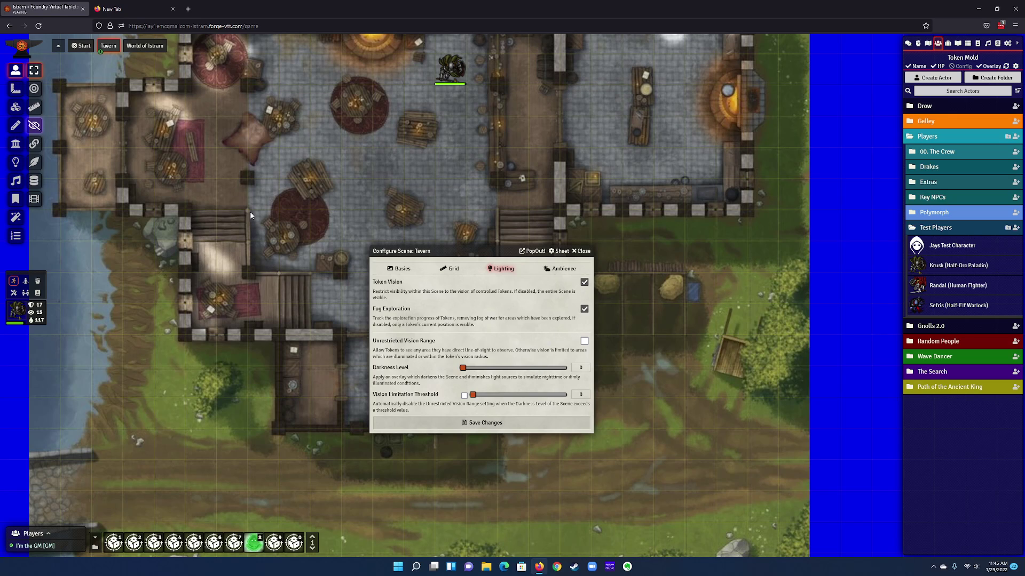
left_click_drag(251, 213, 277, 236)
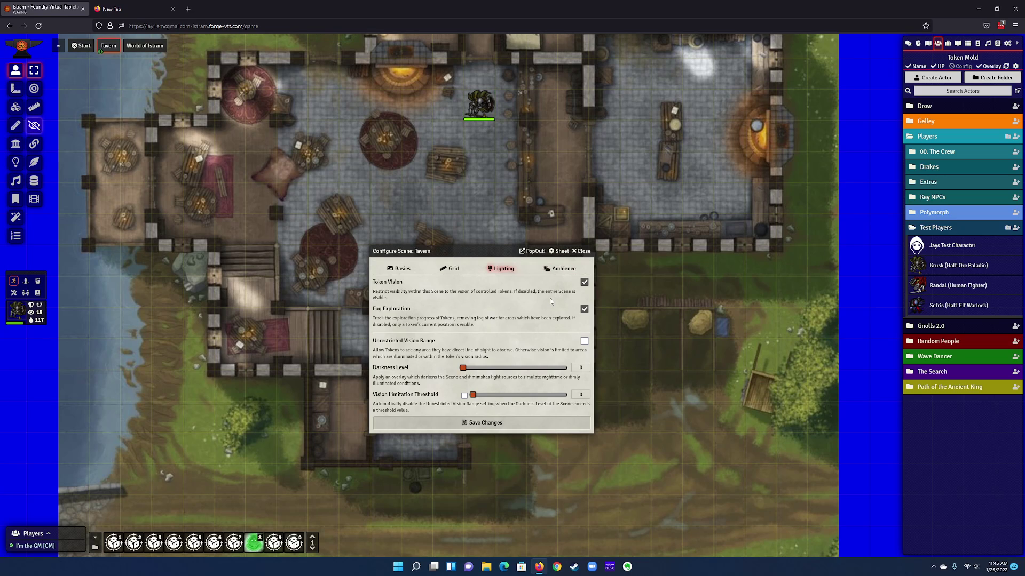
right_click(150, 51)
left_click(149, 60)
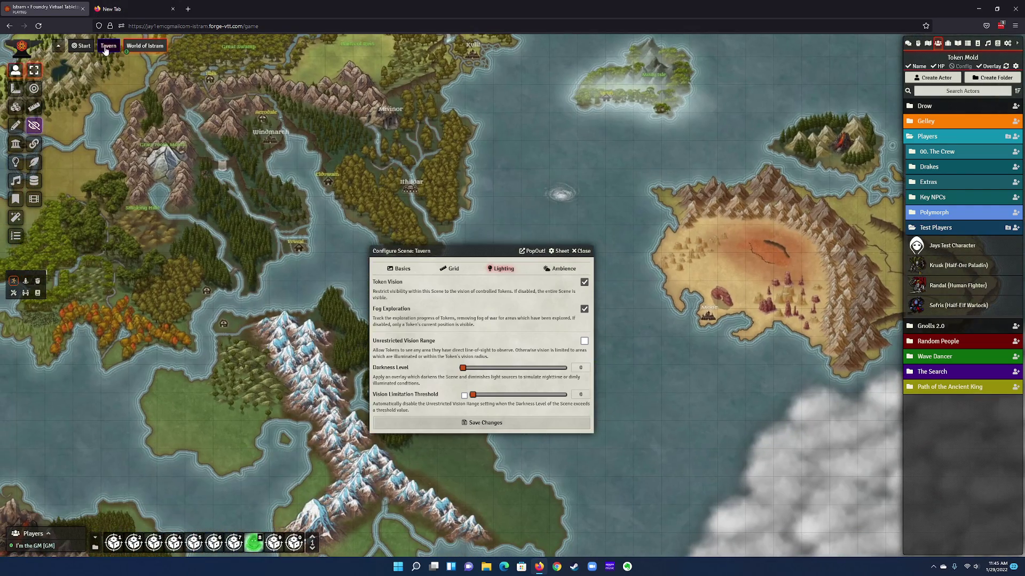
right_click(107, 48)
left_click(118, 59)
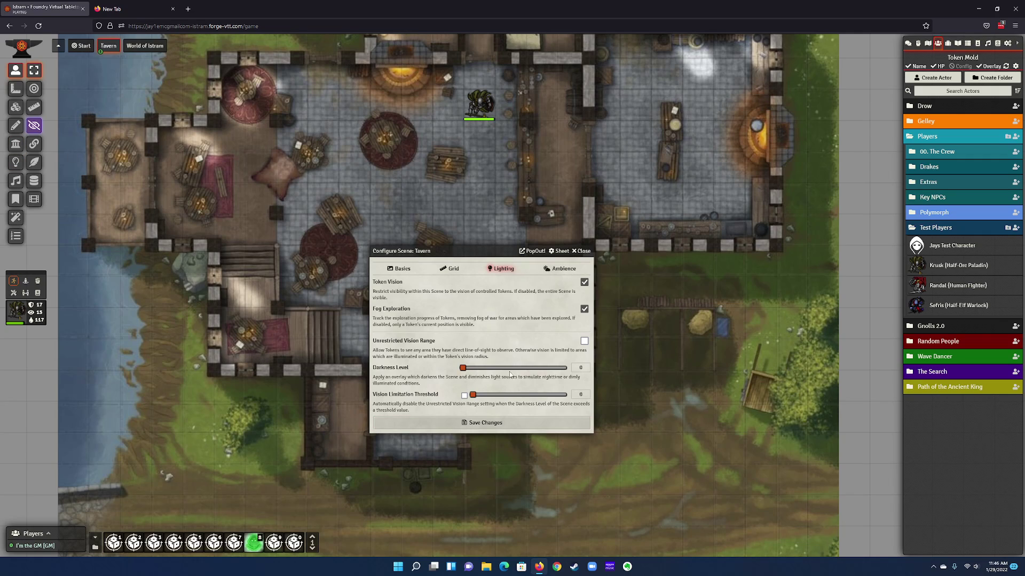
Test several darkness levels, set vision limitation threshold to 0.75, then return darkness to 0.
left_click(558, 368)
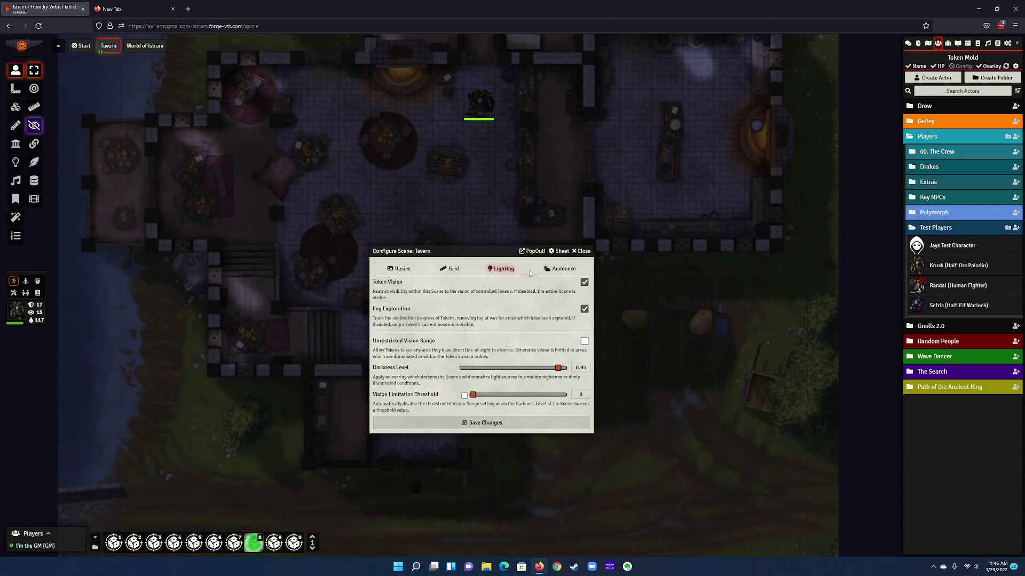
left_click(474, 368)
left_click(504, 369)
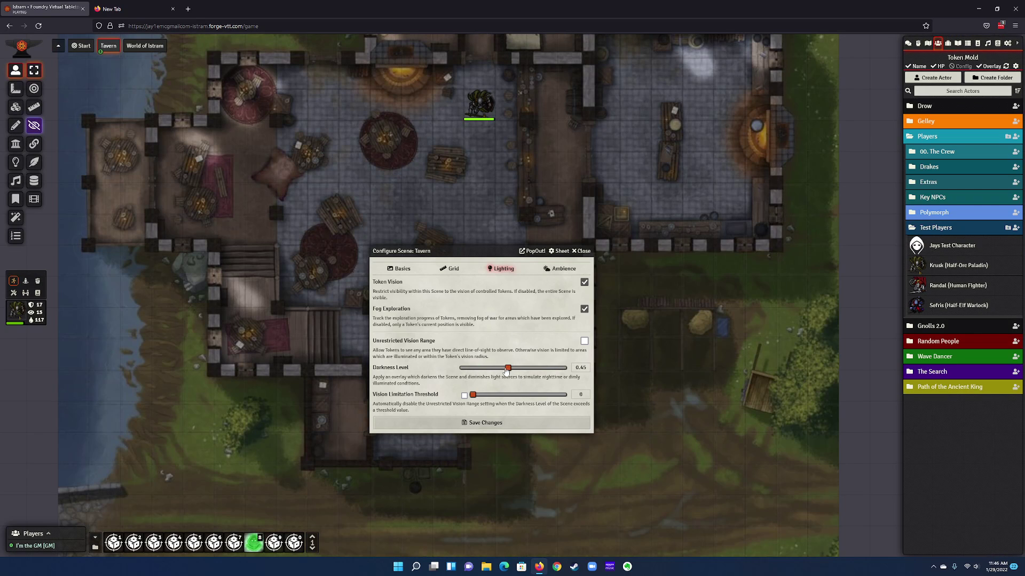
left_click_drag(506, 368, 468, 368)
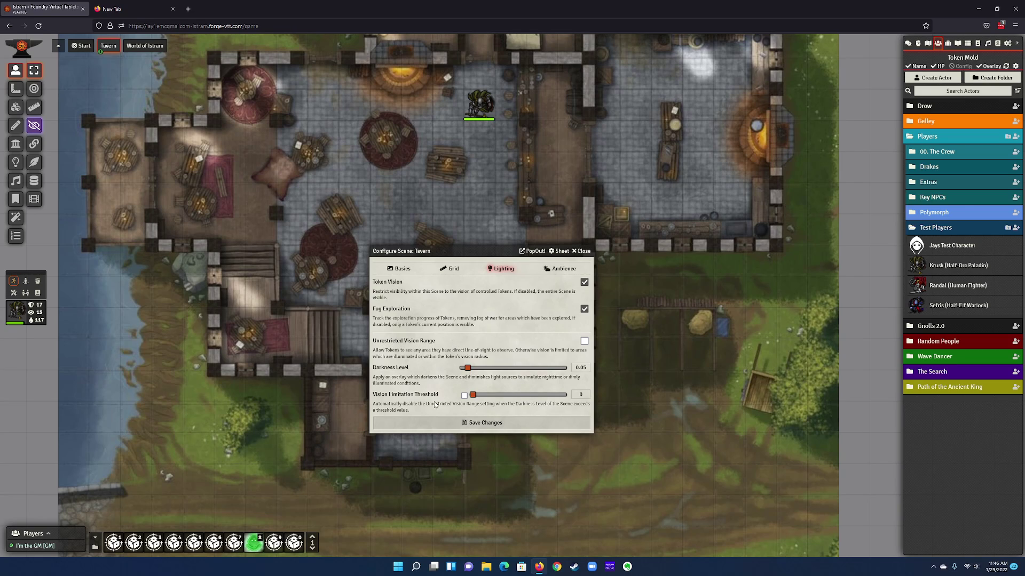
left_click(527, 397)
left_click_drag(529, 402, 547, 407)
left_click_drag(471, 370, 552, 376)
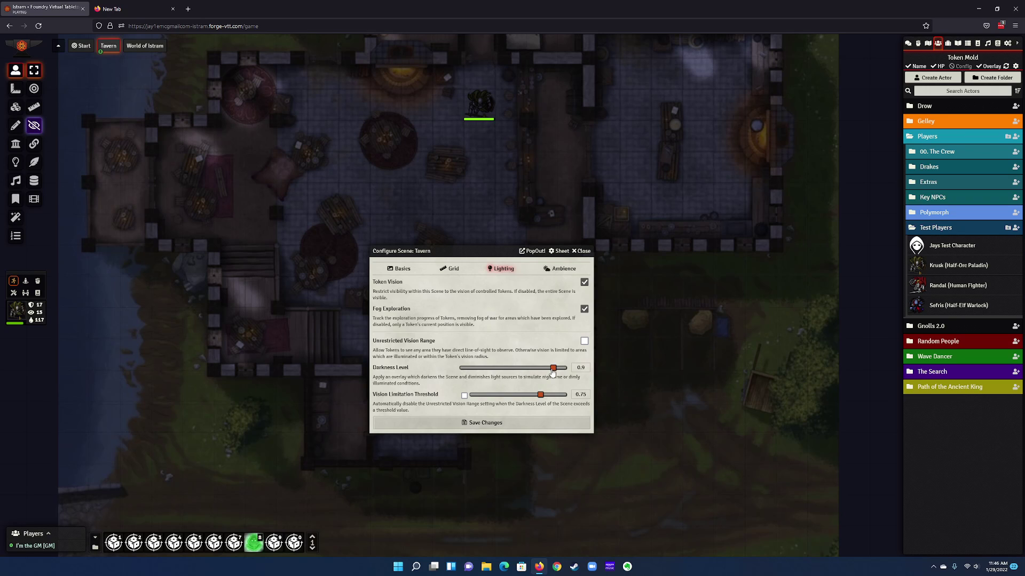
left_click_drag(552, 372, 462, 368)
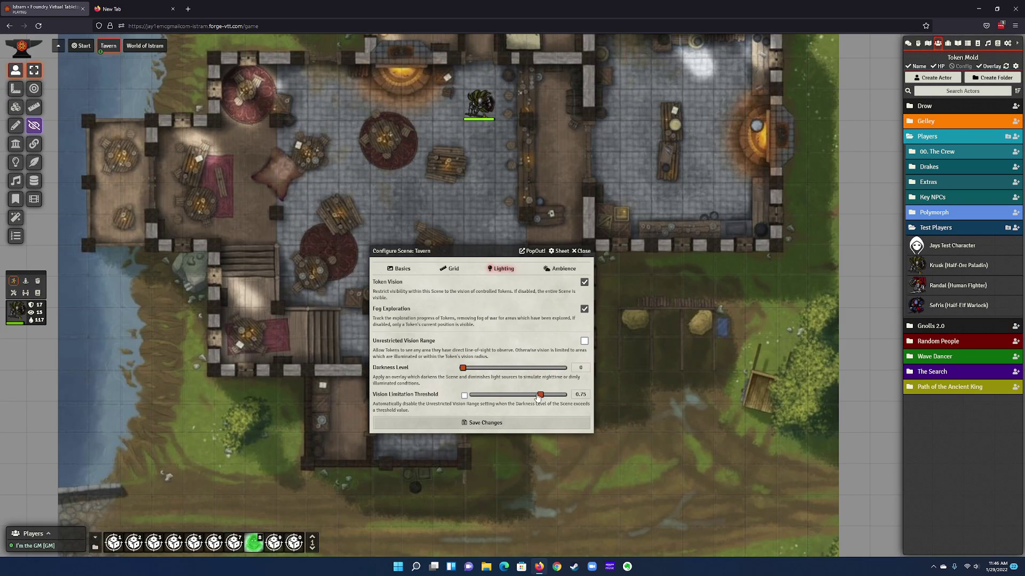
Enter 'Secret Hideout' as the Tavern scene's navigation name and save the settings.
left_click(408, 271)
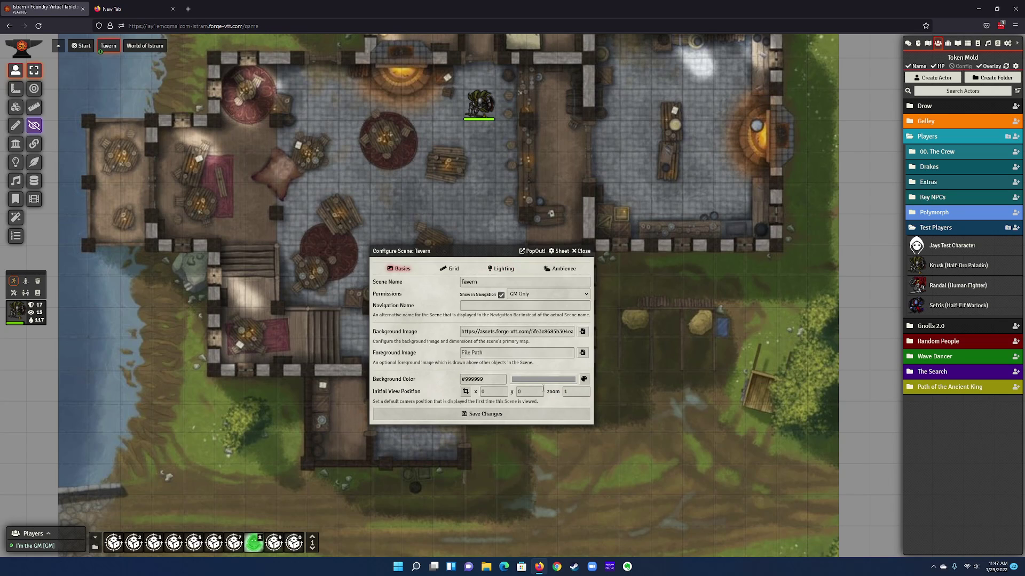
left_click(928, 45)
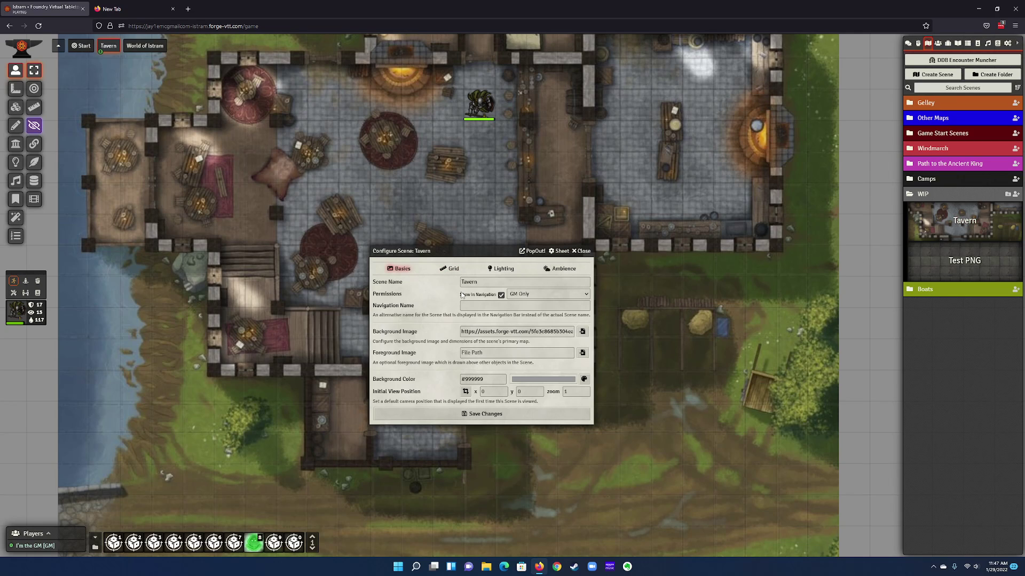
left_click(472, 306)
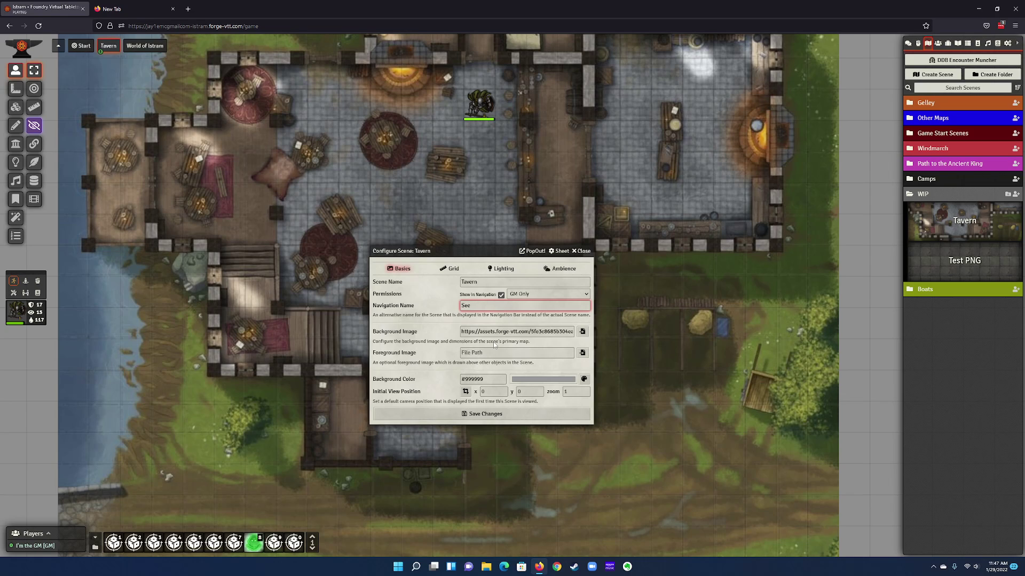
type("Secret Hideout")
left_click(476, 414)
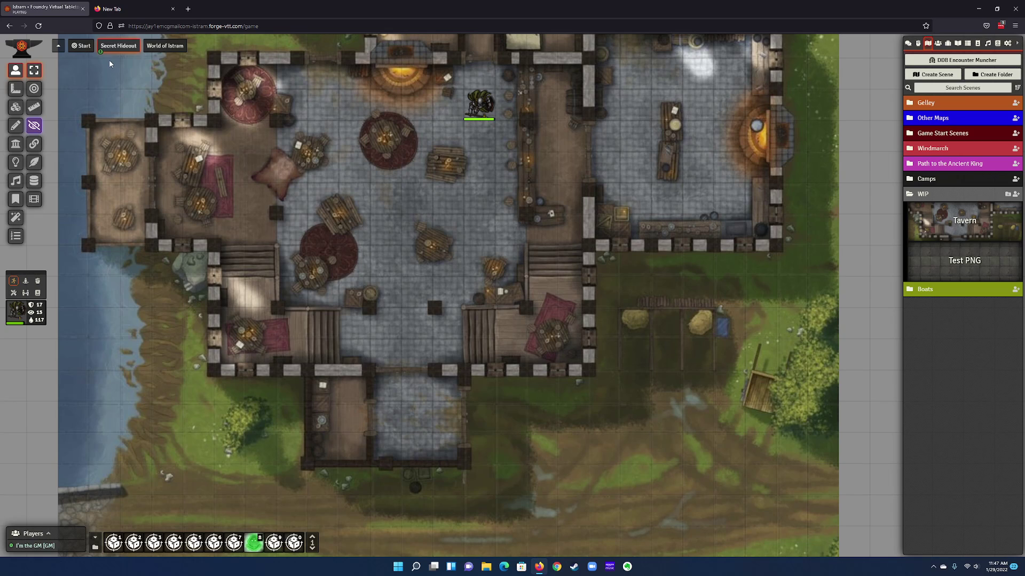
right_click(131, 49)
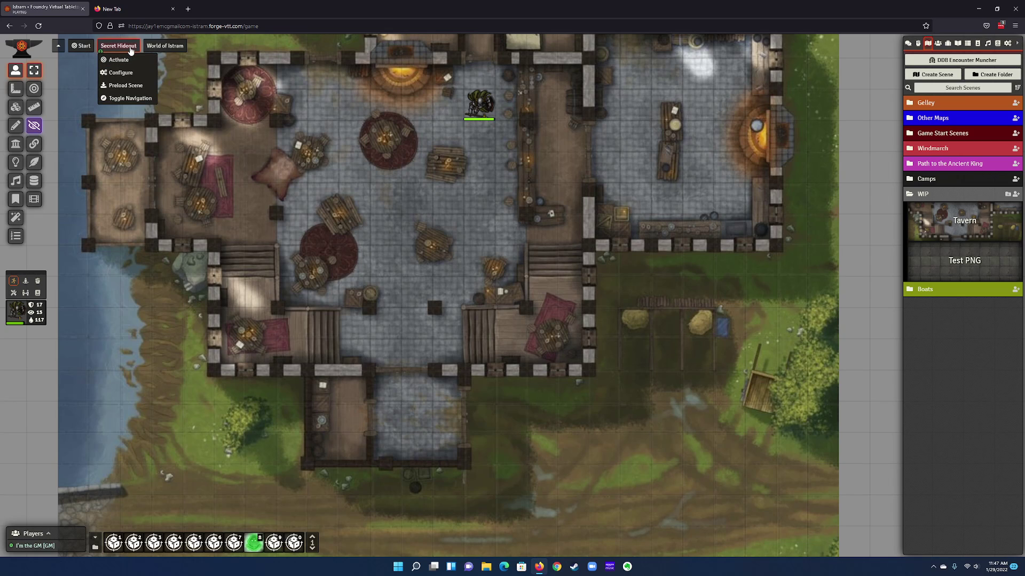
left_click(125, 74)
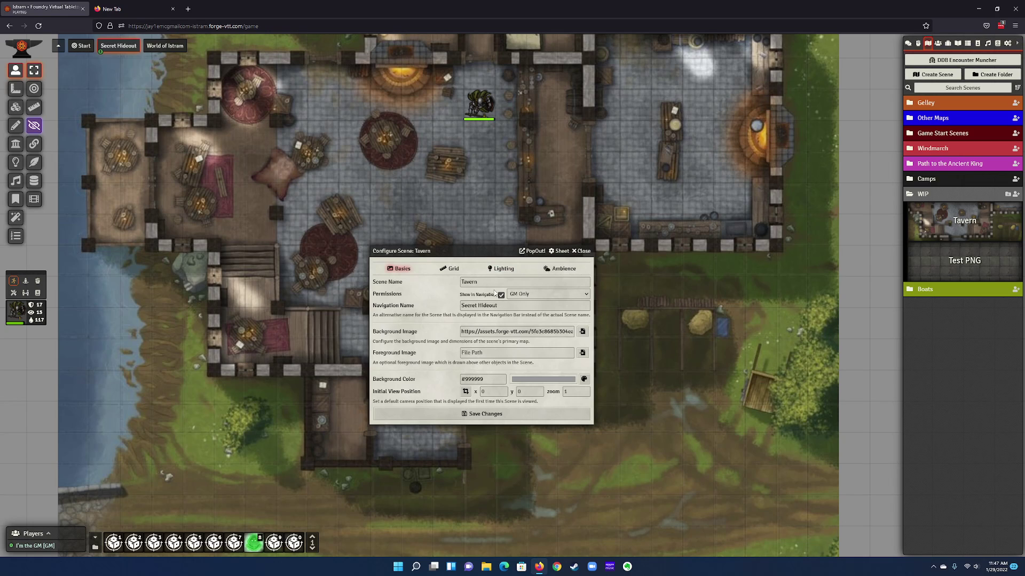
left_click(560, 269)
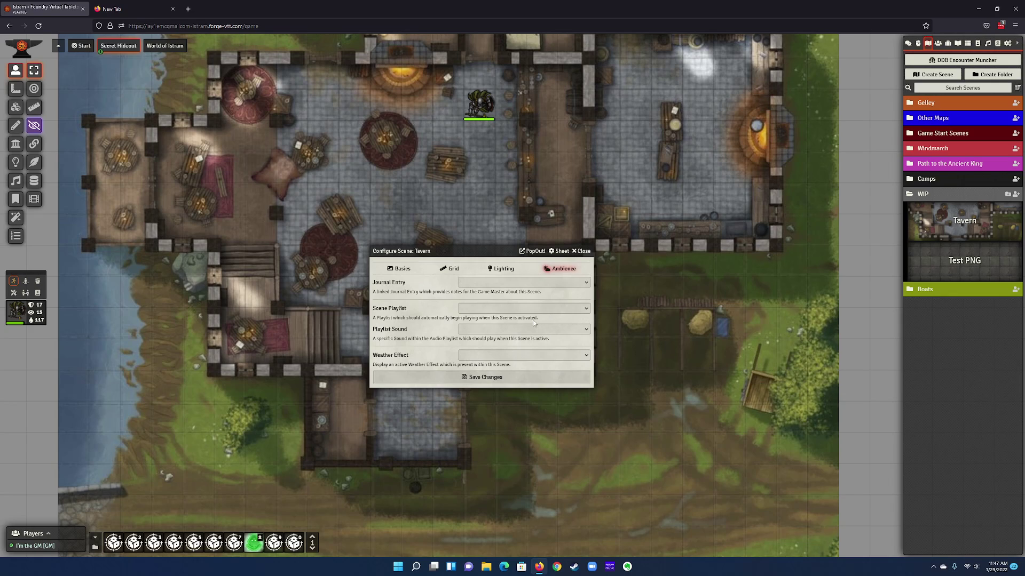
left_click(565, 355)
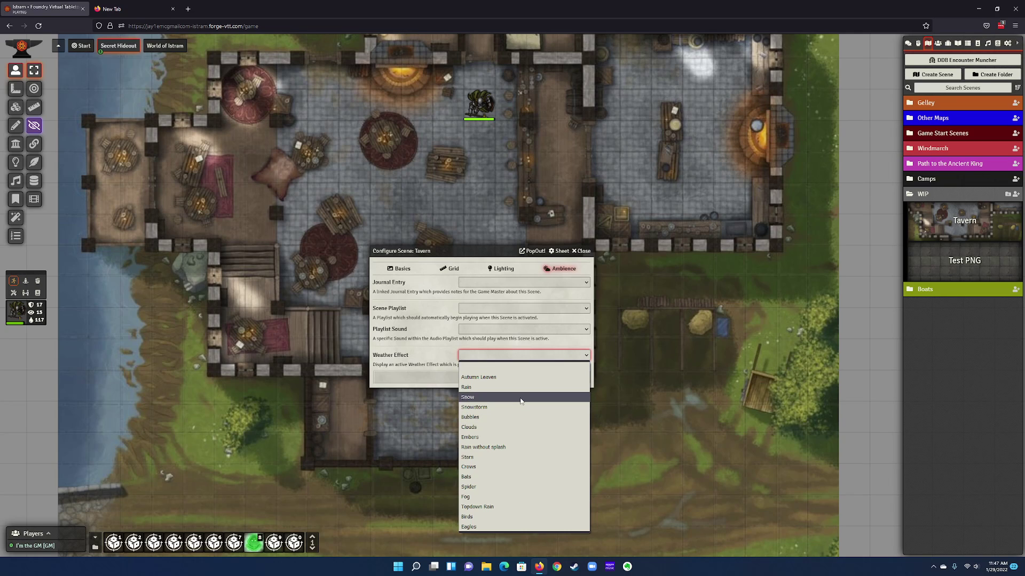
left_click(490, 367)
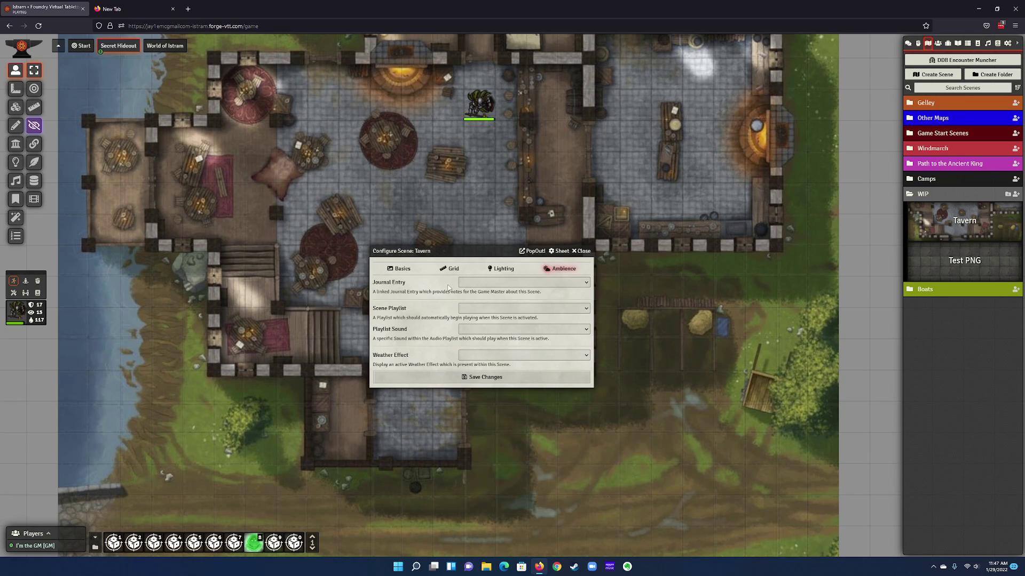
Close the scene configuration, zoom the map, and switch to Desktop 2 with OBS Studio.
left_click(581, 250)
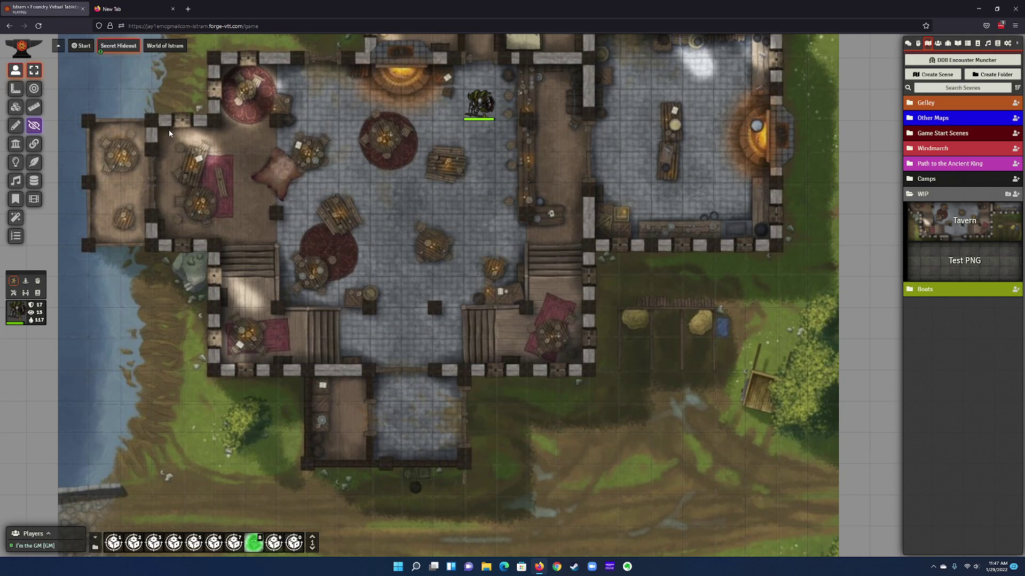
scroll(404, 292, "down", 3)
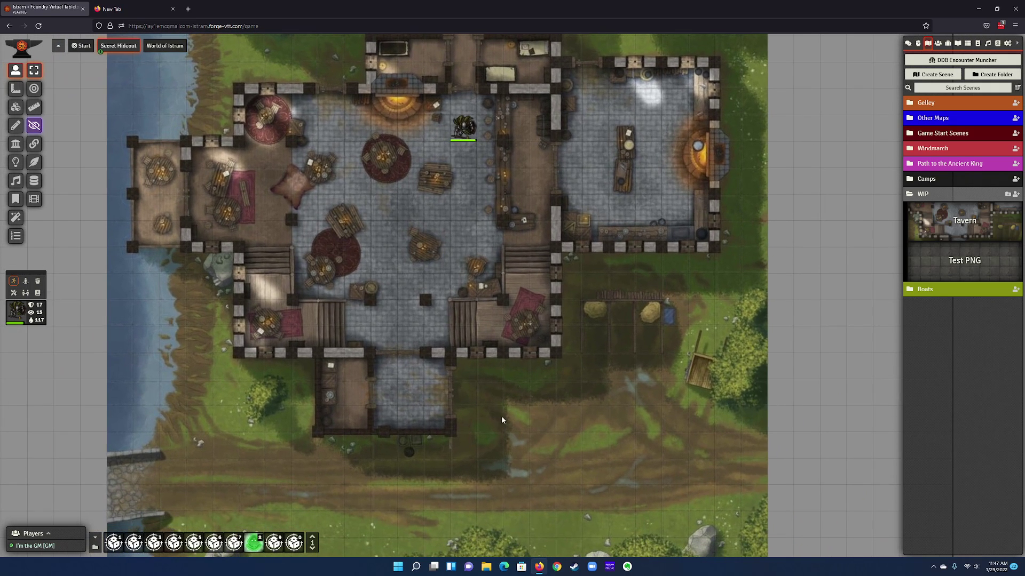
scroll(499, 413, "down", 2)
scroll(510, 327, "up", 3)
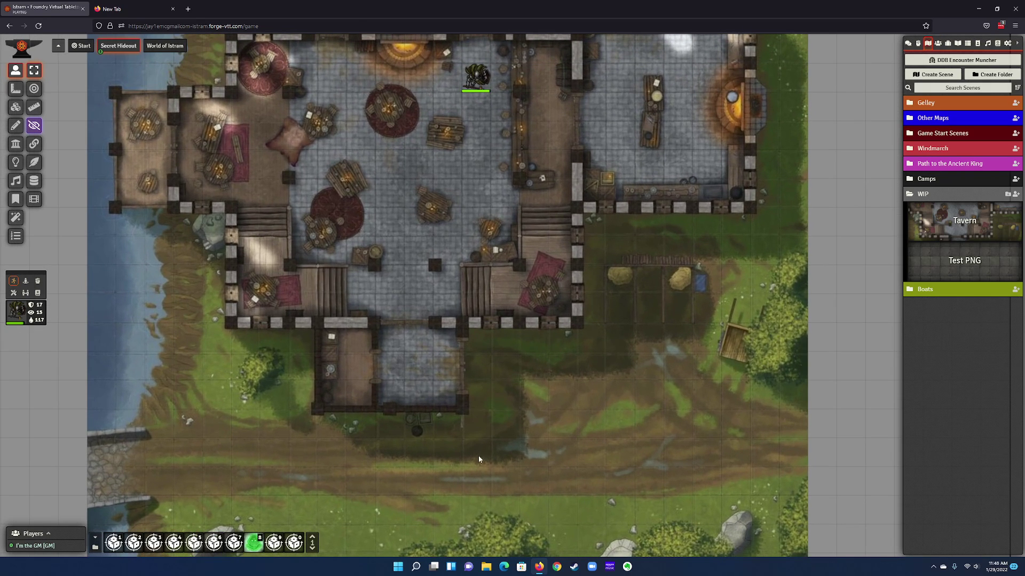
mouse_move(436, 569)
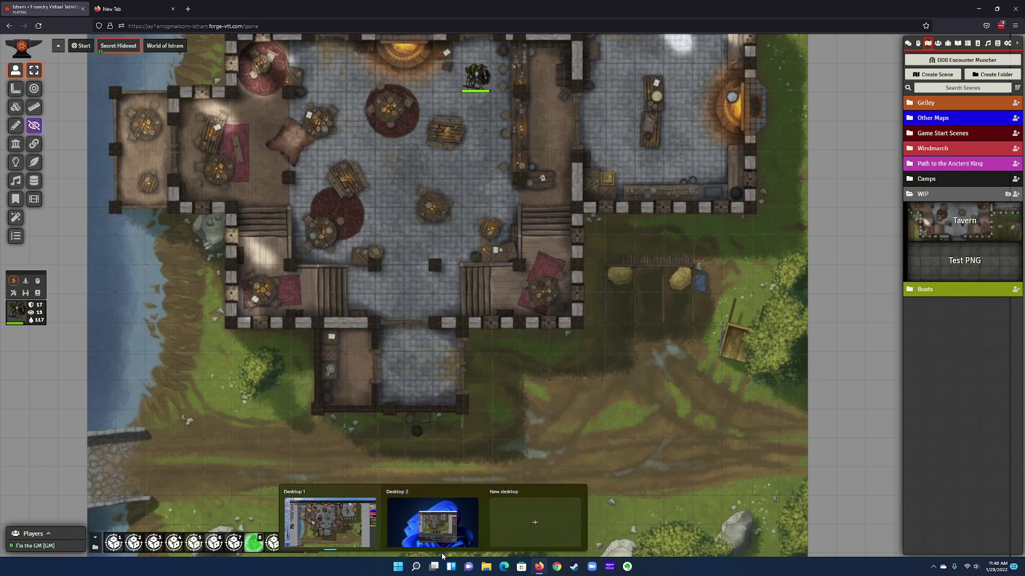
left_click(453, 532)
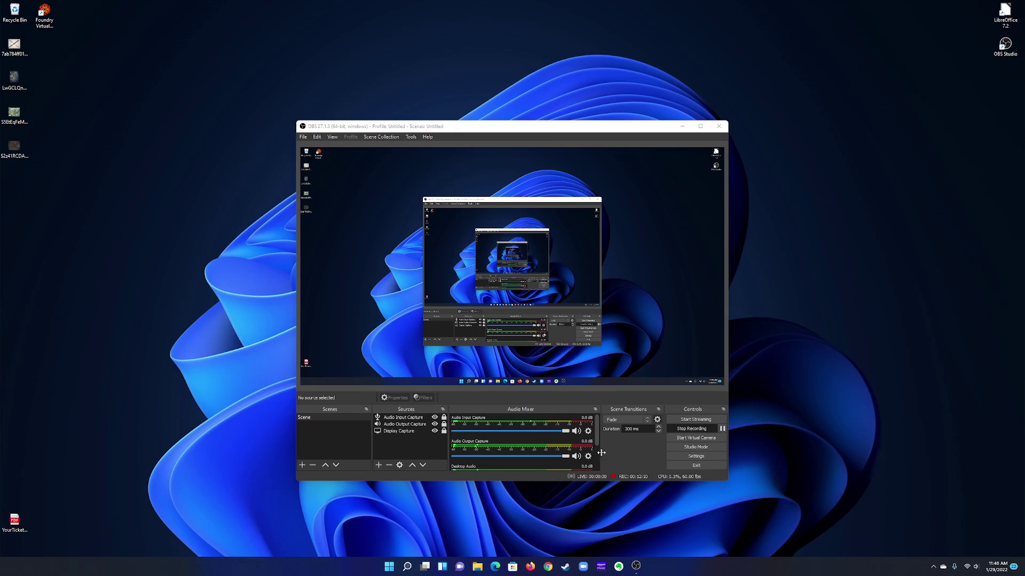